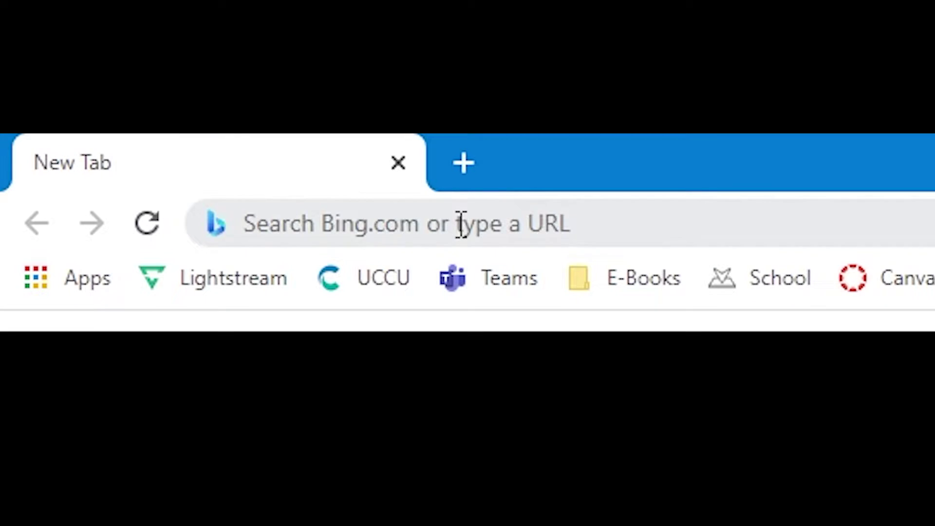
- Load golightstream.com from the Chrome address bar
left_click(459, 223)
type("golig")
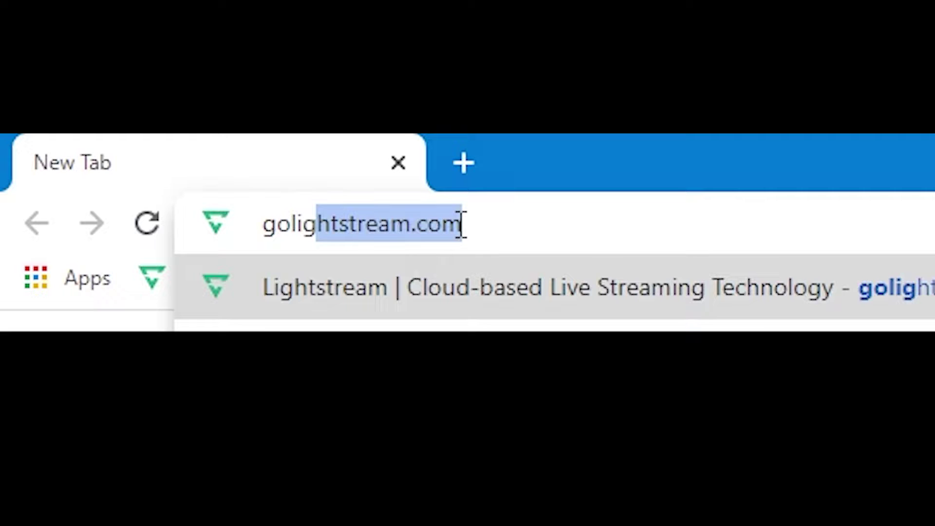
type("htstream.com")
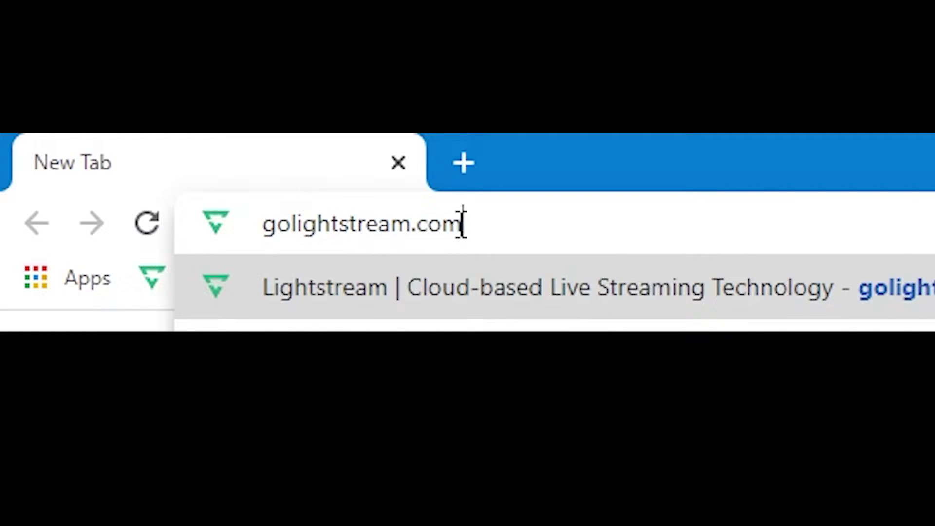
key("Return")
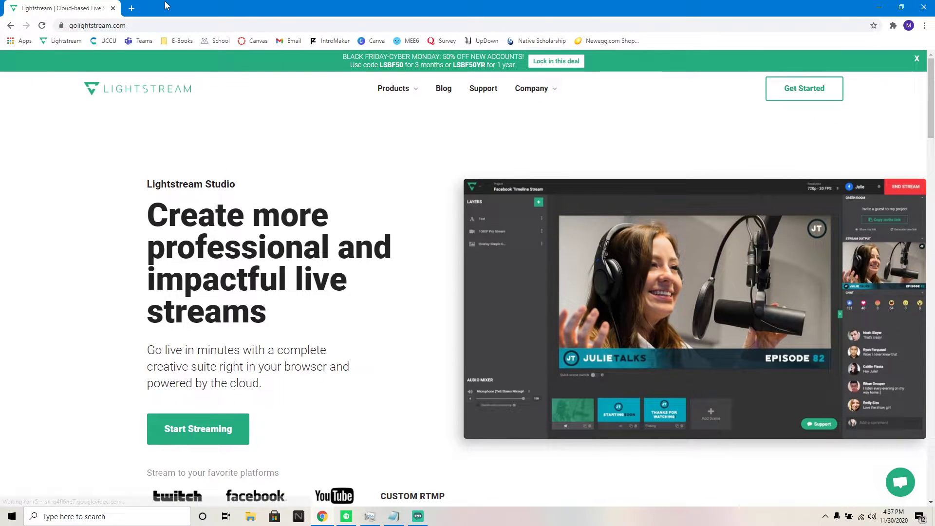
- Launch Lightstream Studio and view the Gamer and Creator subscription plans
left_click(794, 95)
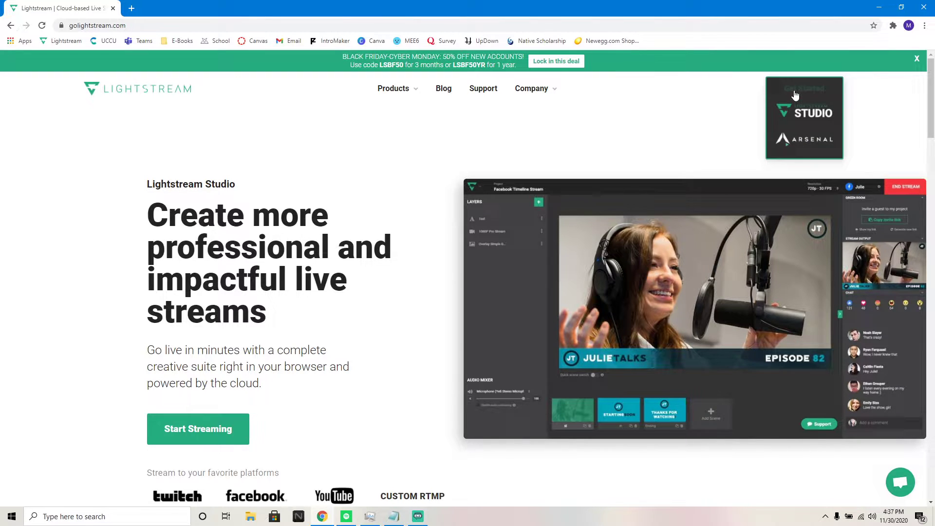
left_click(799, 114)
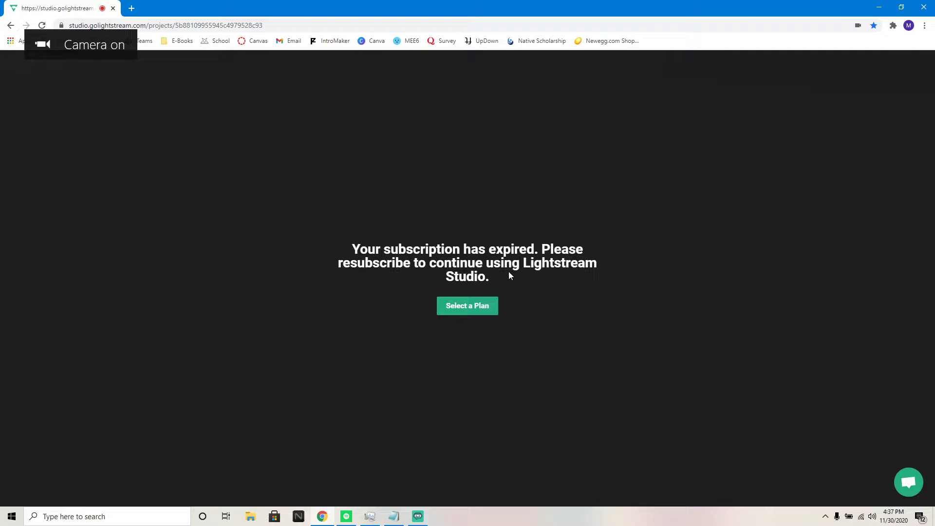
left_click(465, 307)
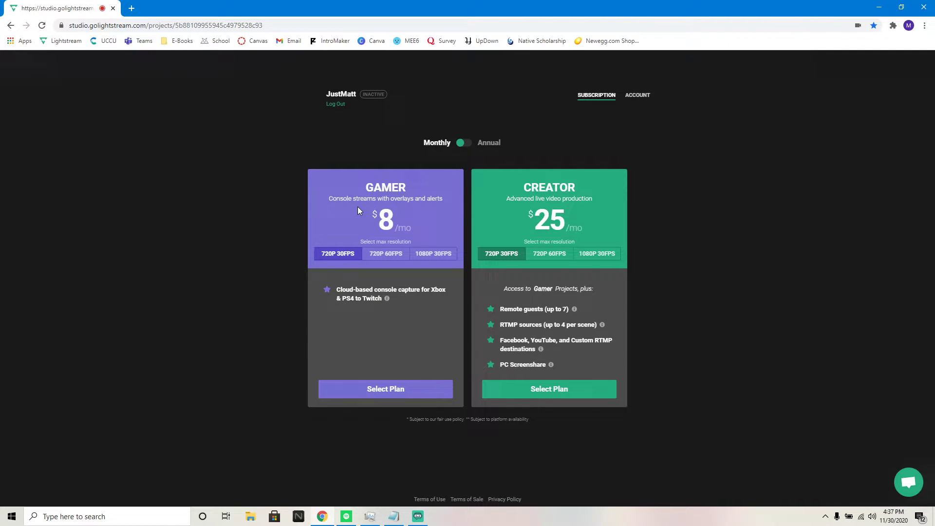
- Compare Gamer prices for 720P and 1080P, monthly and annual, settling on monthly 720P 60FPS
left_click(385, 253)
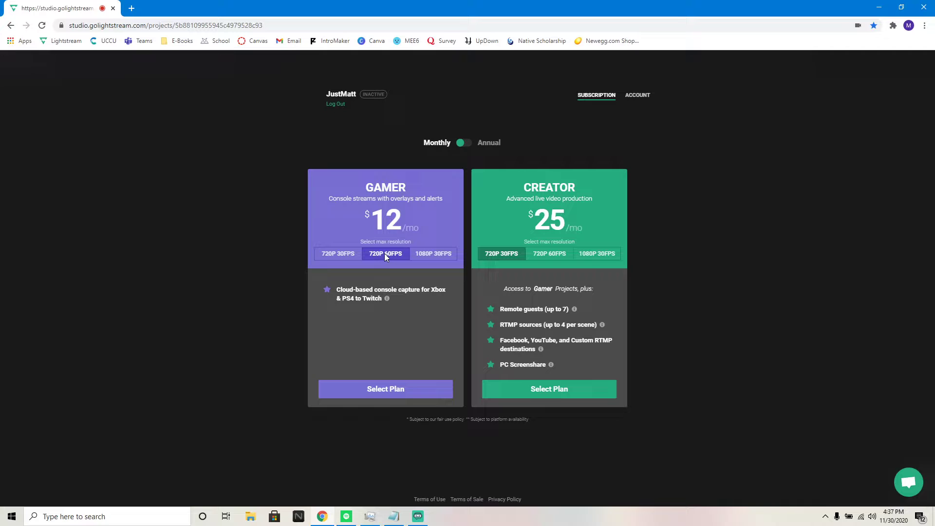
left_click(444, 255)
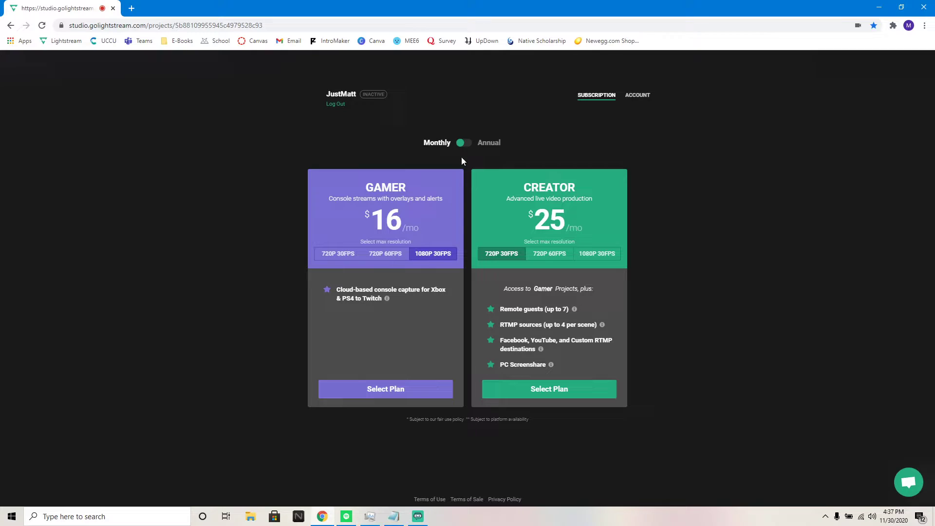
left_click(467, 146)
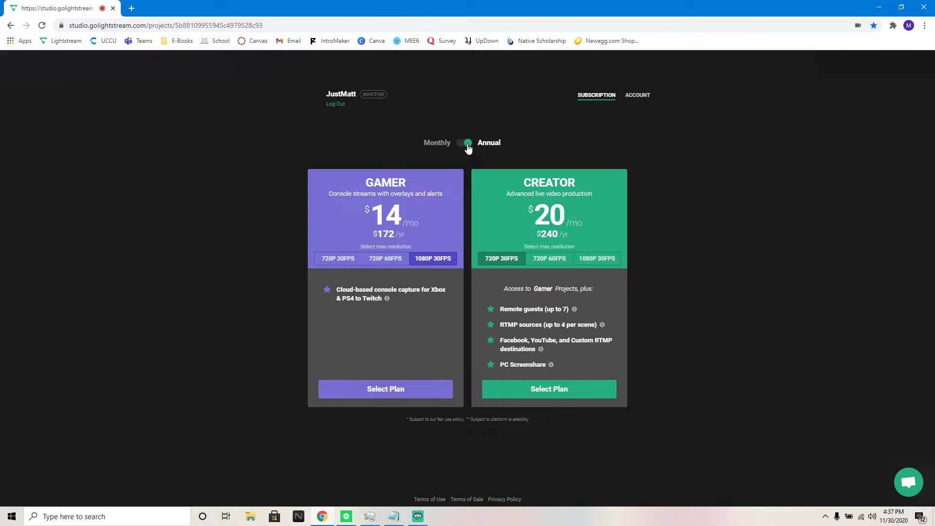
left_click(342, 260)
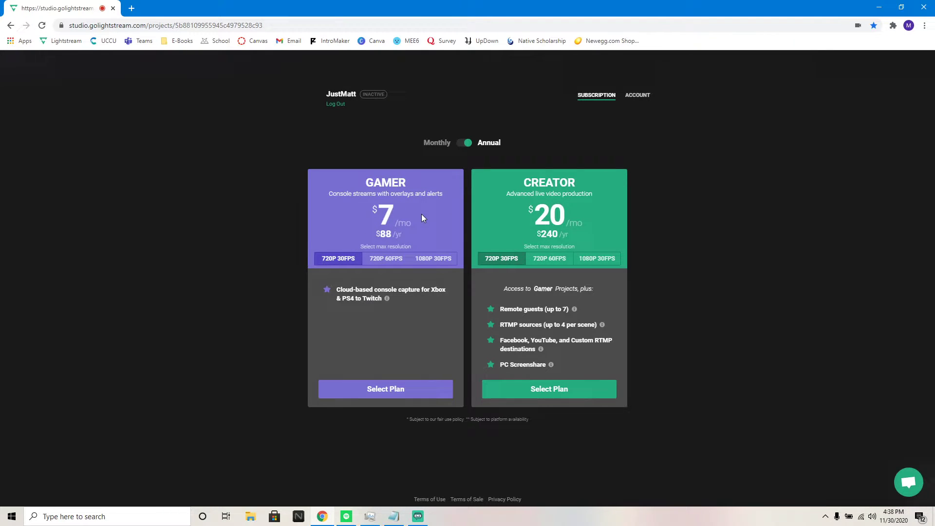
left_click(389, 261)
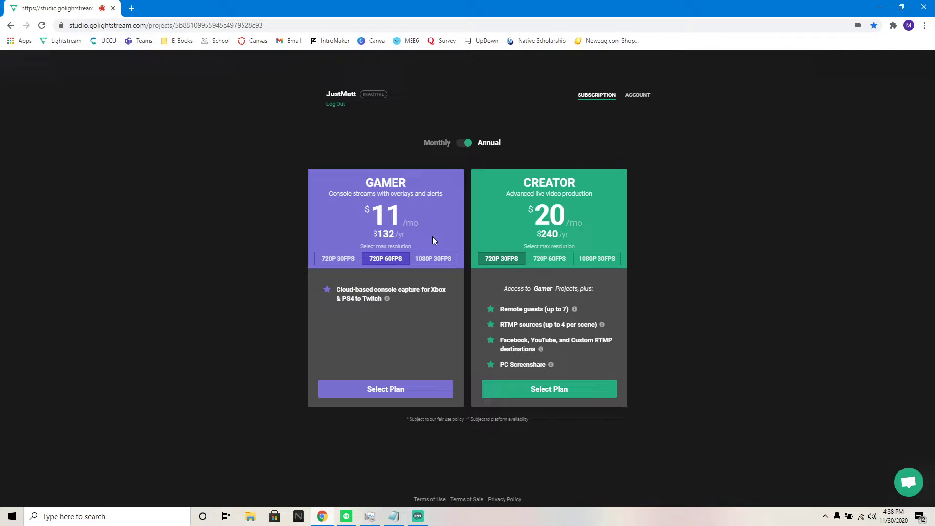
left_click(430, 262)
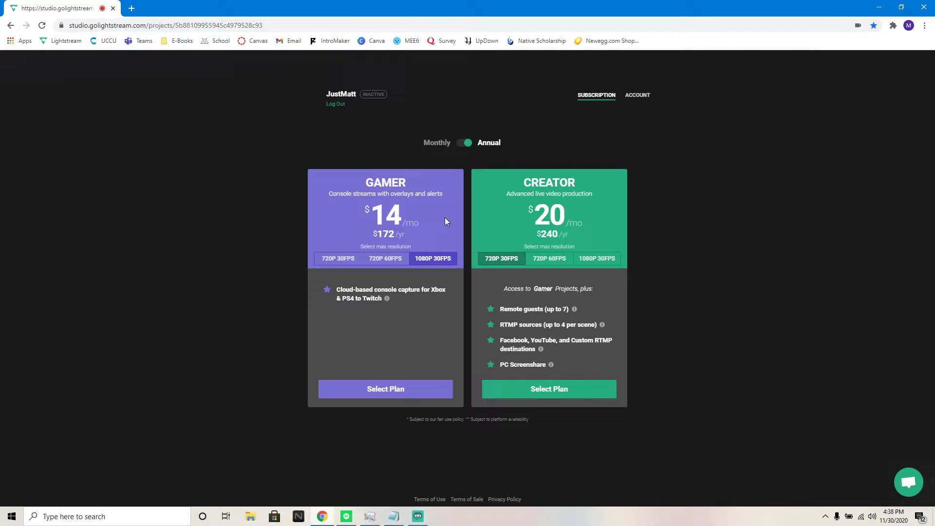
left_click(463, 143)
left_click(386, 262)
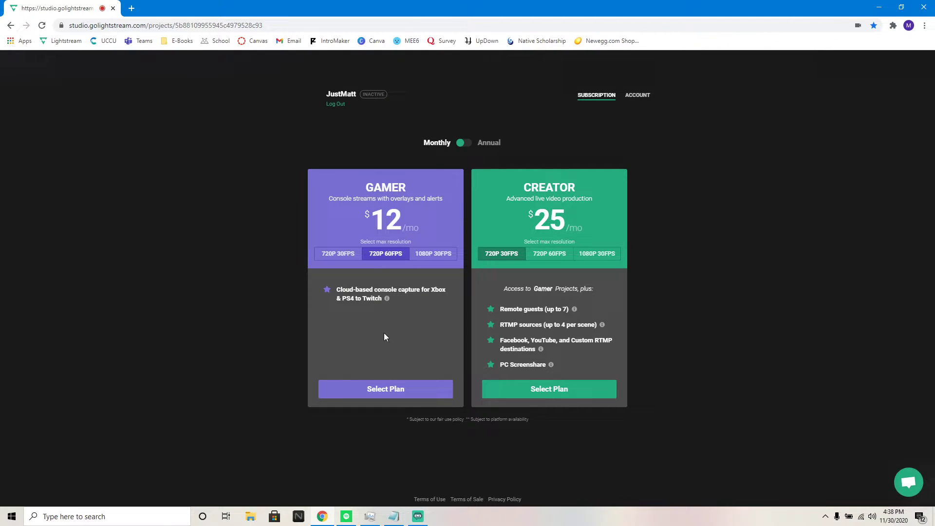
- Check out the Gamer plan by card with promo code LSBF50 applied
left_click(392, 389)
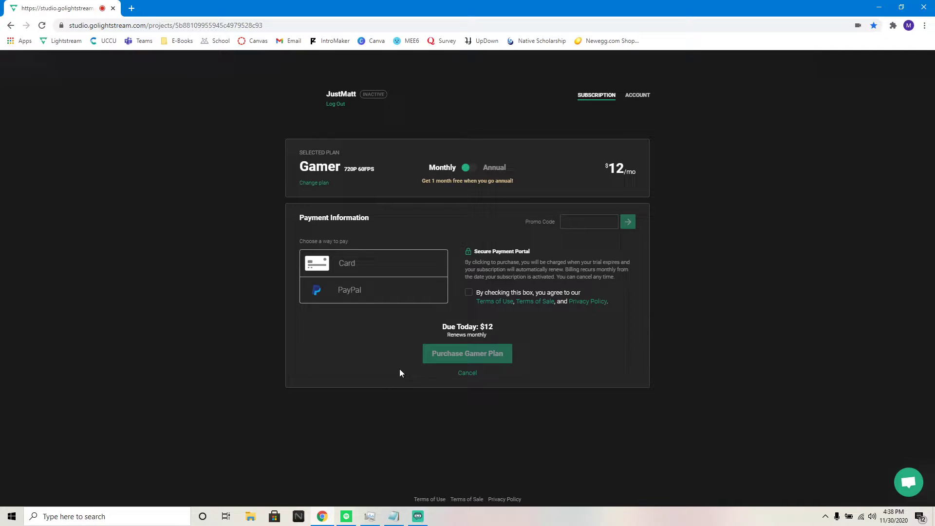
left_click(351, 267)
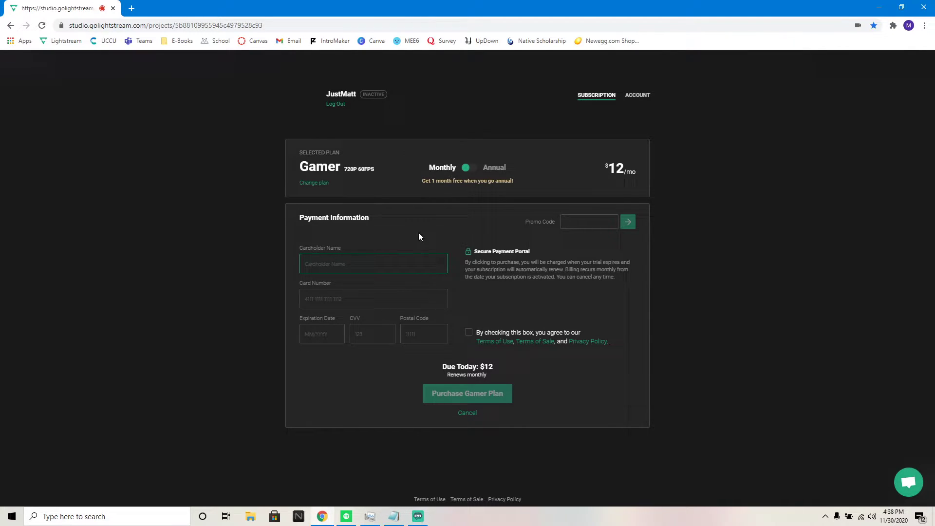
left_click(573, 220)
type("LSBF50")
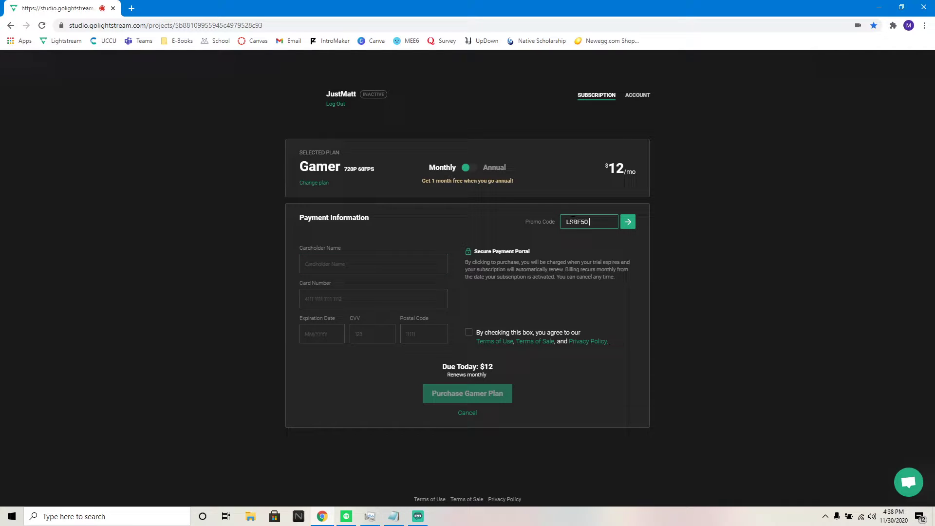
left_click(629, 223)
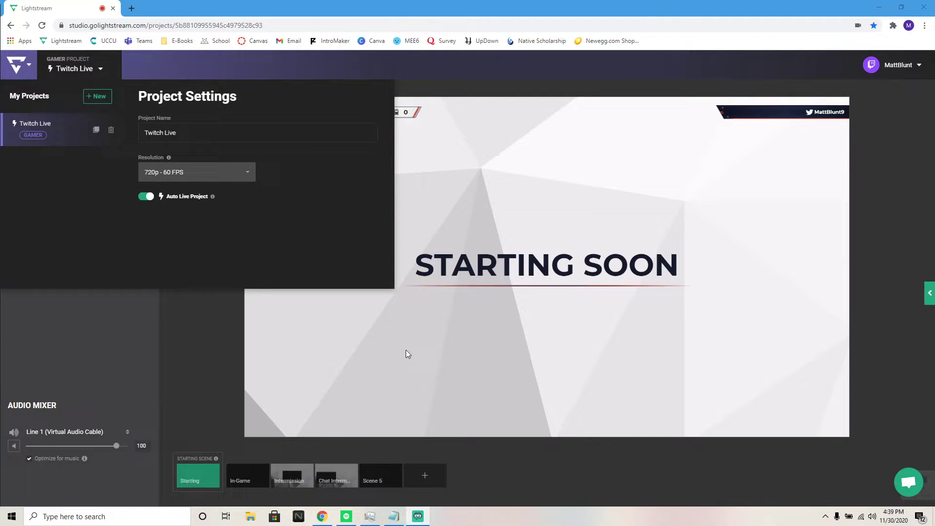
- Keep the 720p - 60 FPS resolution and start a new Gamer project
left_click(242, 177)
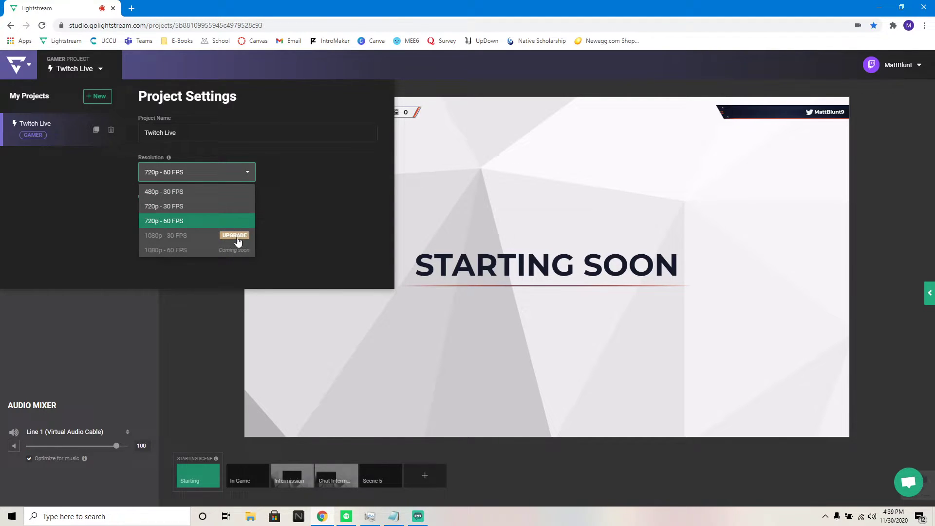
left_click(311, 202)
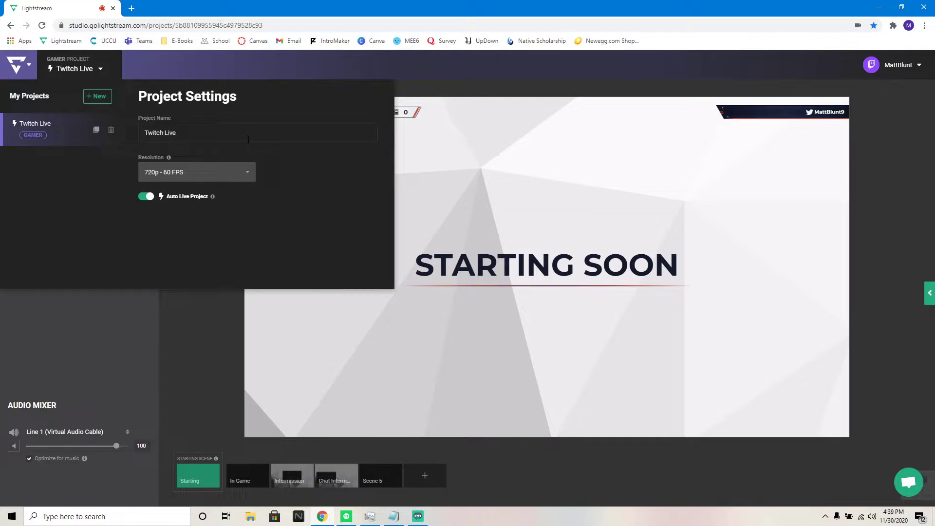
left_click(96, 98)
left_click(74, 169)
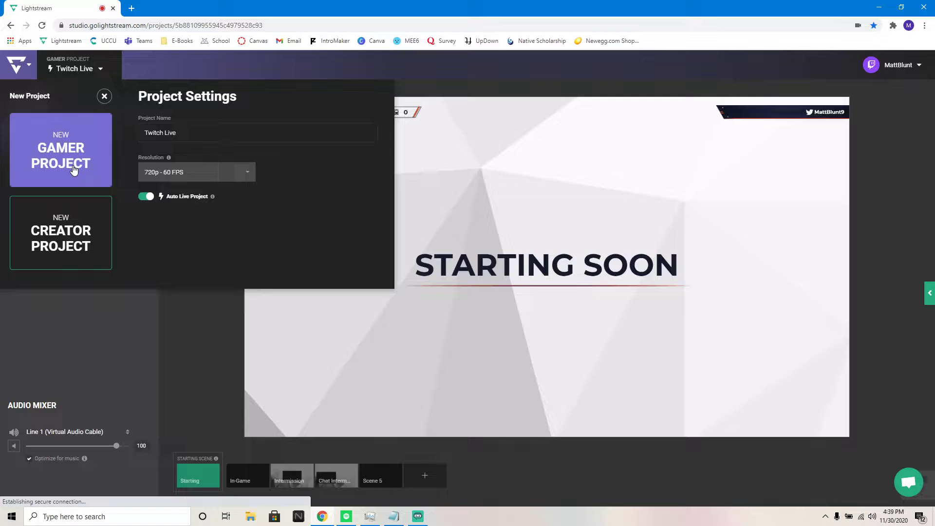
- Name the project 'YouTube Video' and turn on Auto Live Project
left_click(209, 133)
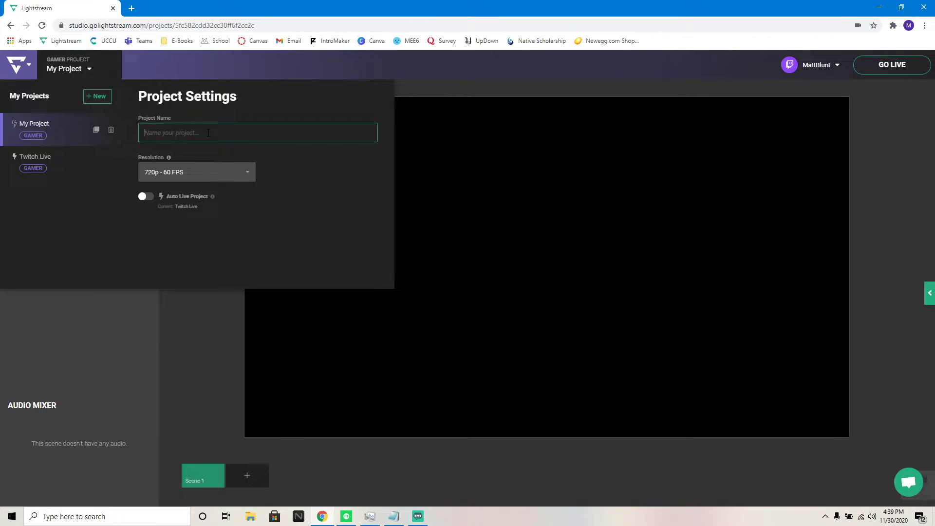
type("YouTube Video")
left_click(372, 172)
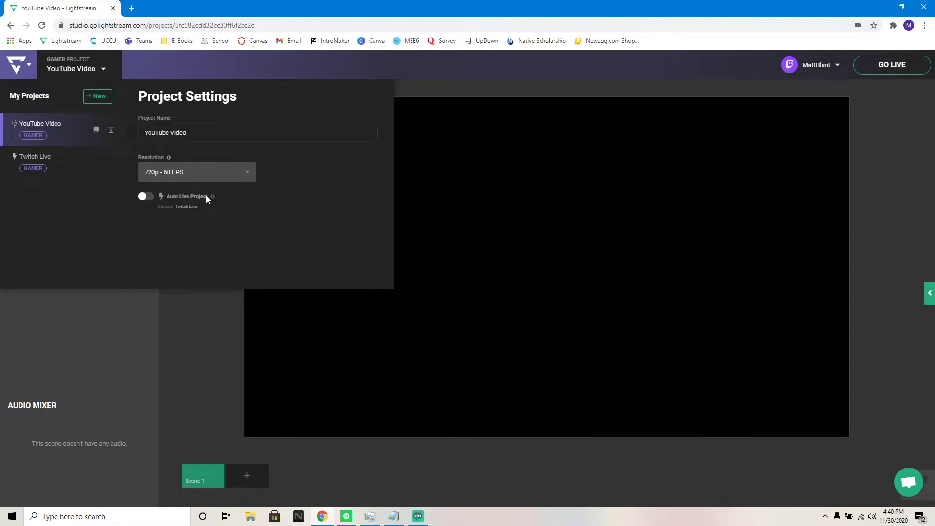
mouse_move(213, 196)
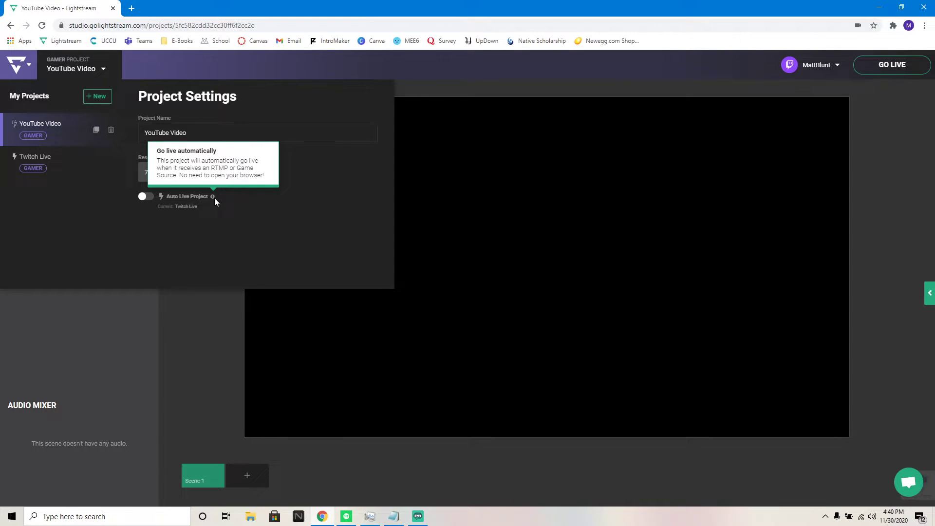
left_click(143, 198)
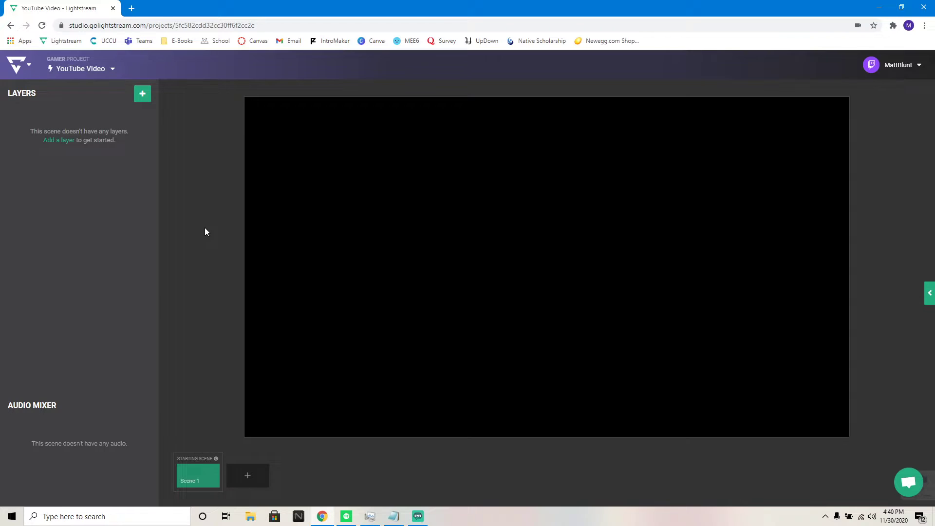
- Add a Text layer reading 'Matt' and move it to the top of the canvas
left_click(143, 98)
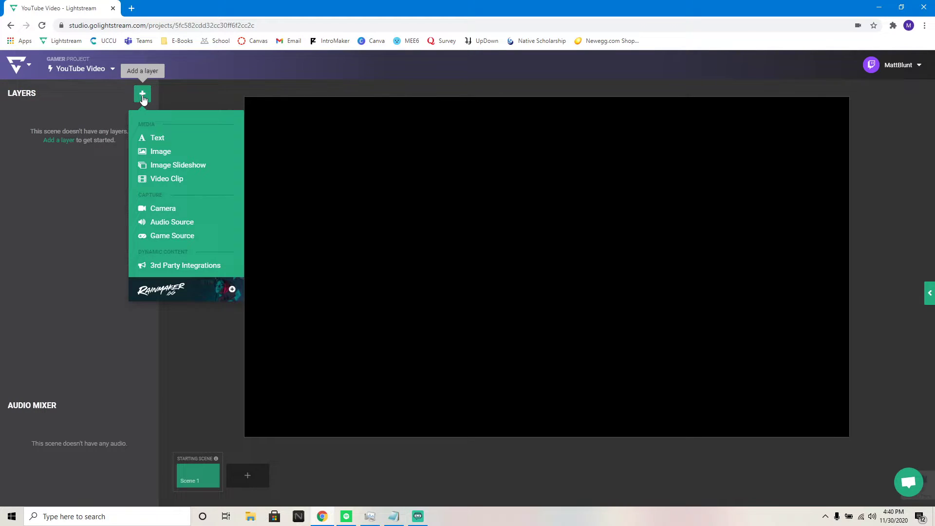
left_click(143, 143)
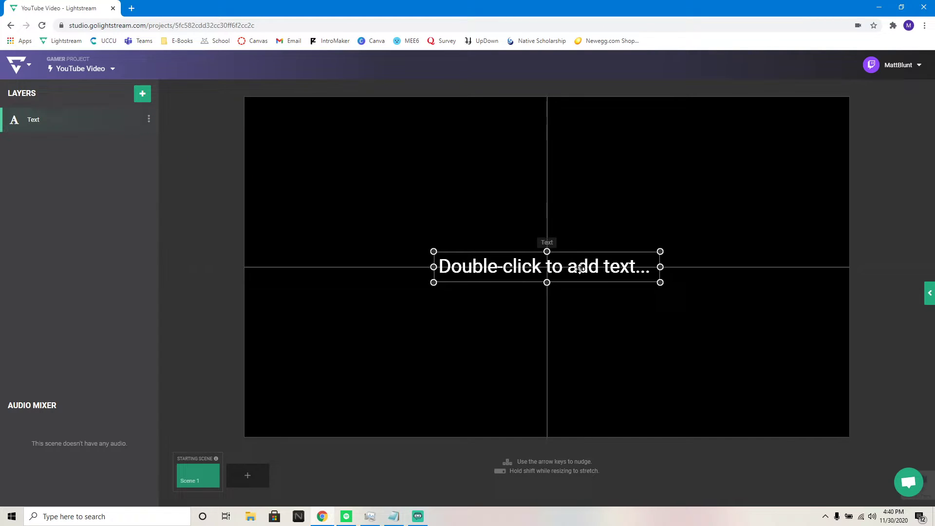
double_click(580, 268)
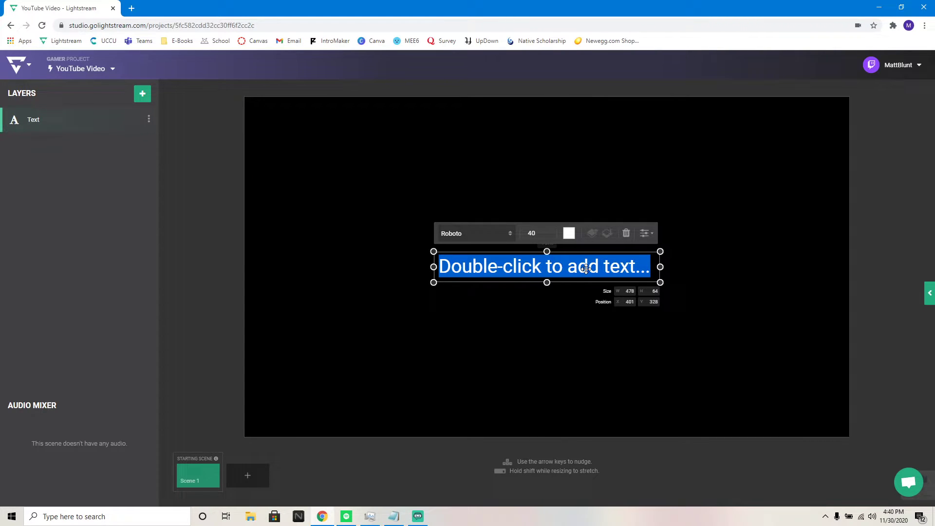
type("Matt")
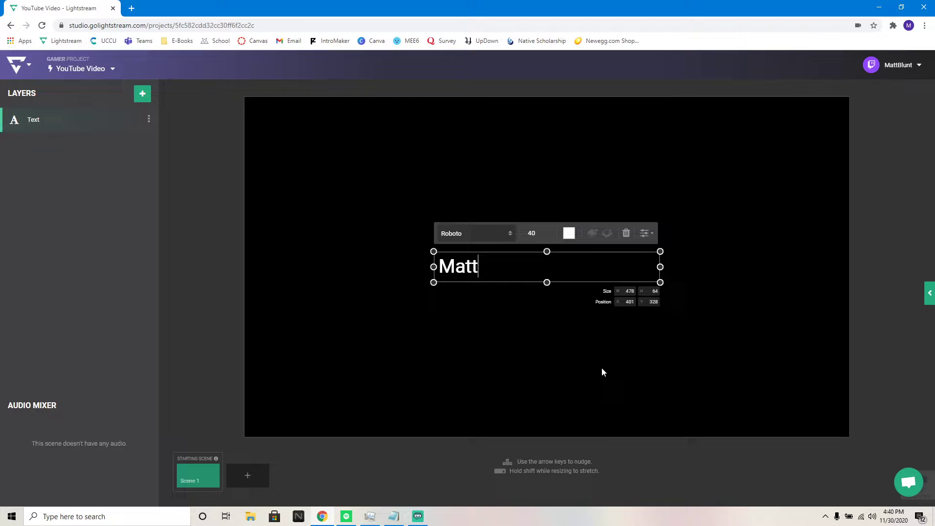
left_click(603, 372)
left_click_drag(482, 270, 511, 125)
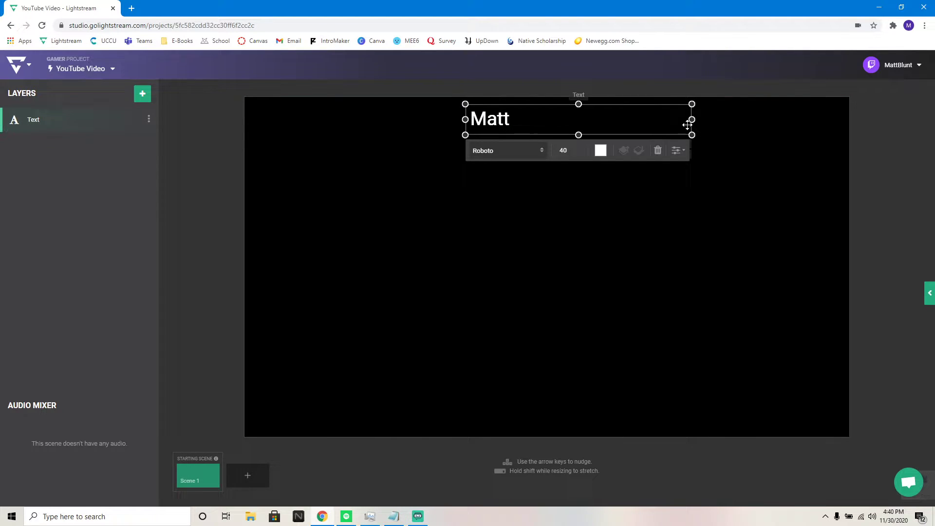
left_click_drag(689, 120, 656, 356)
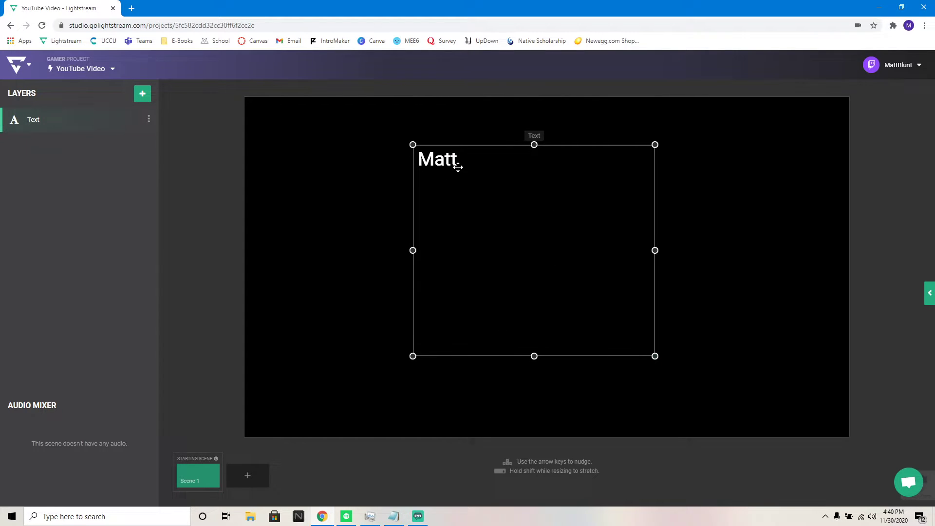
- Change the Matt text's font to Pacifico
double_click(458, 167)
left_click(480, 128)
scroll(453, 210, "down", 3)
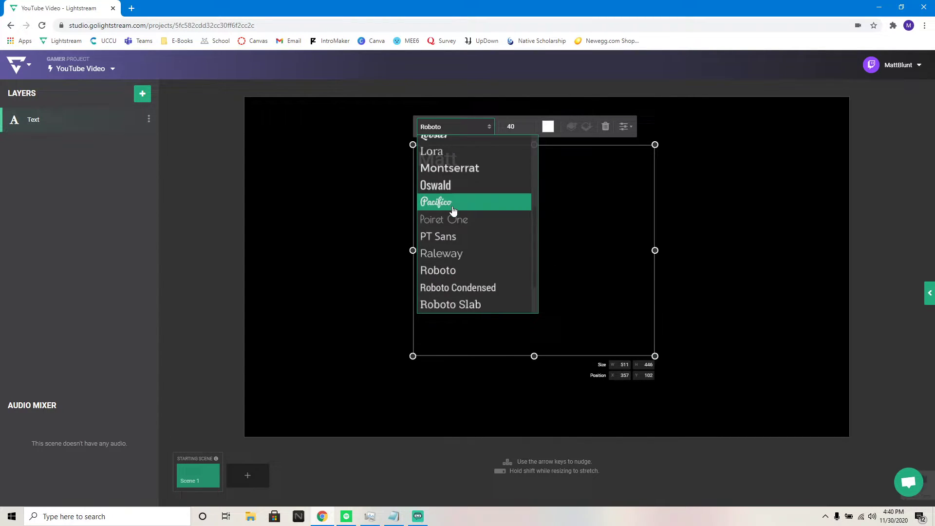
scroll(453, 211, "down", 2)
scroll(449, 215, "up", 2)
left_click(455, 247)
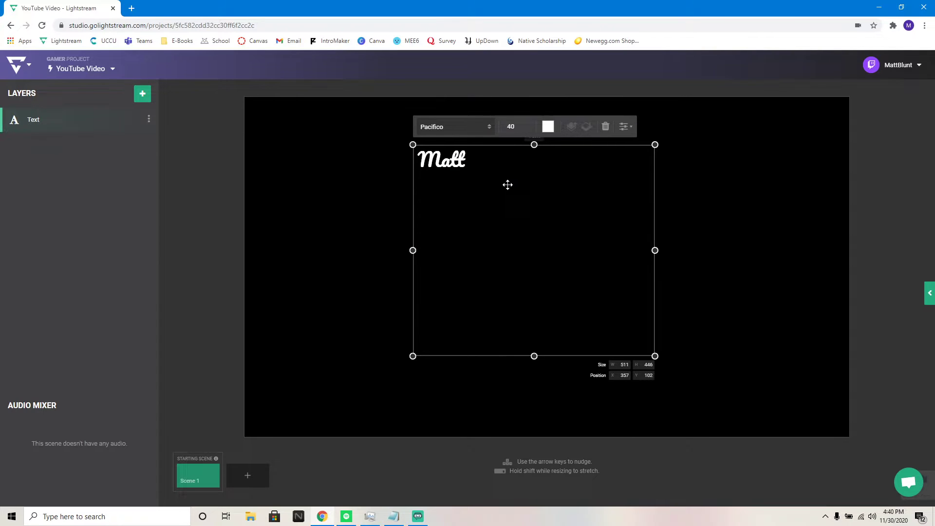
left_click(440, 161)
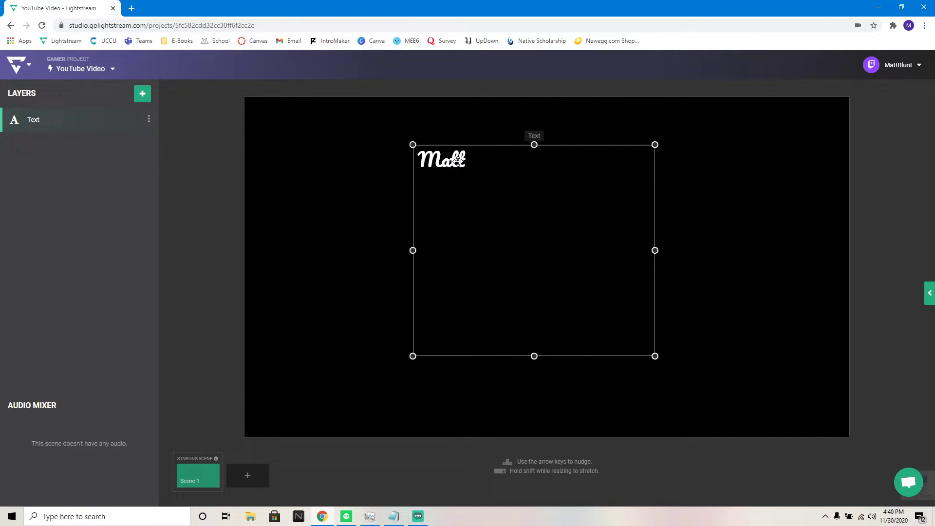
left_click(458, 161)
key("ctrl+a")
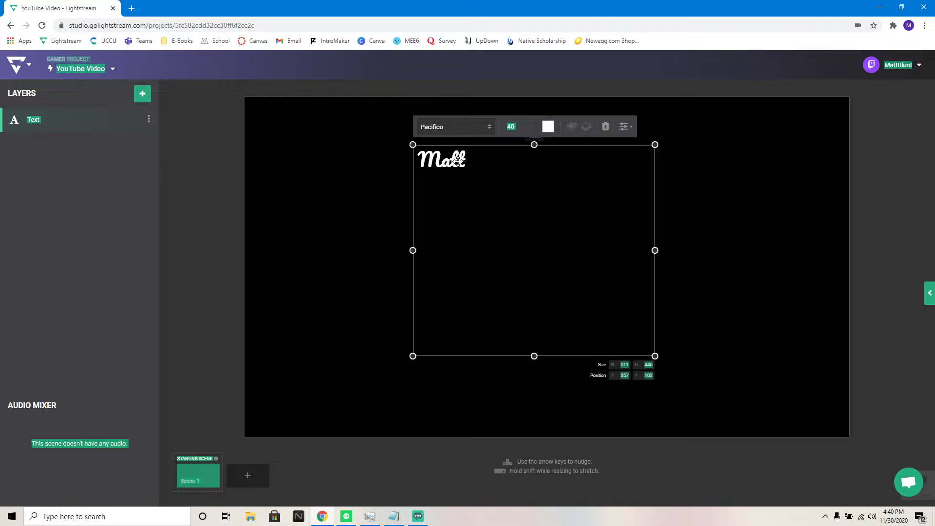
- Replace the text with 'STARTING SOON!' and move the box toward the canvas centre
left_click(458, 161)
double_click(464, 152)
type("STARTING SOON!")
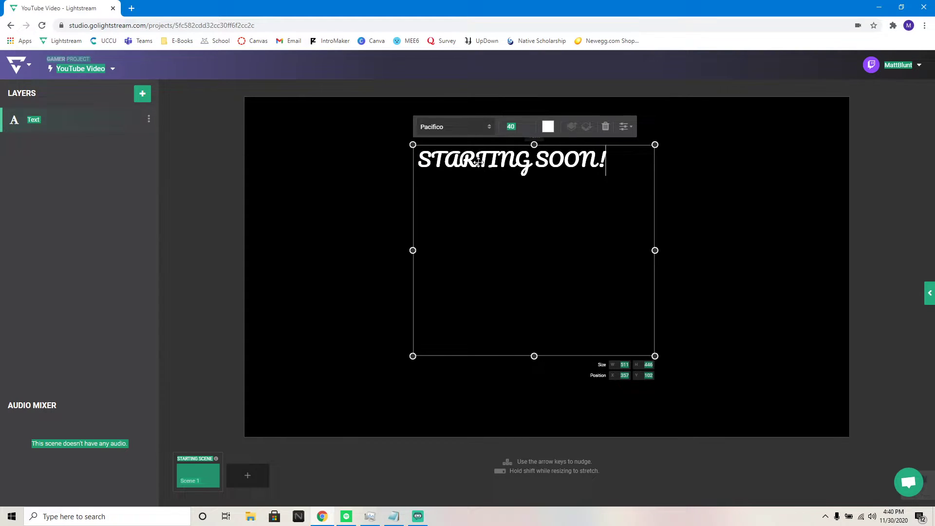
left_click(835, 325)
left_click_drag(476, 174, 511, 265)
left_click(688, 302)
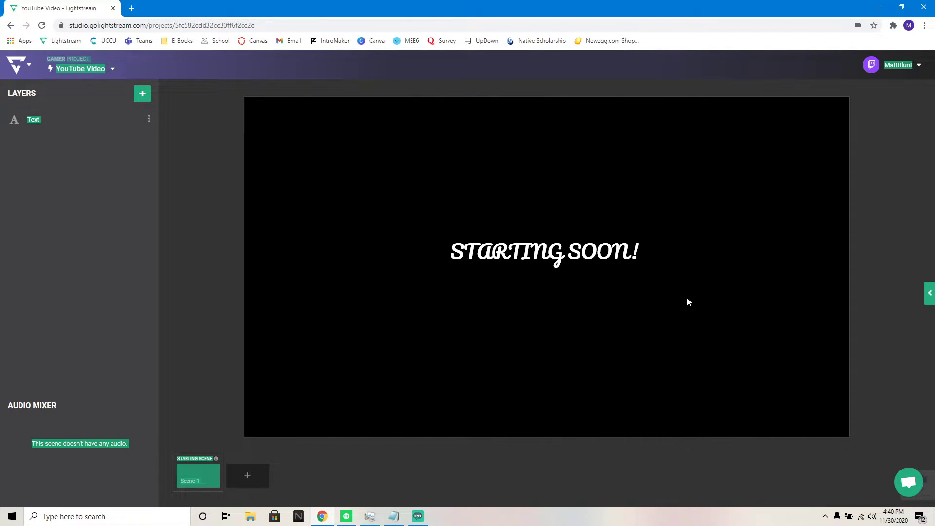
left_click(518, 290)
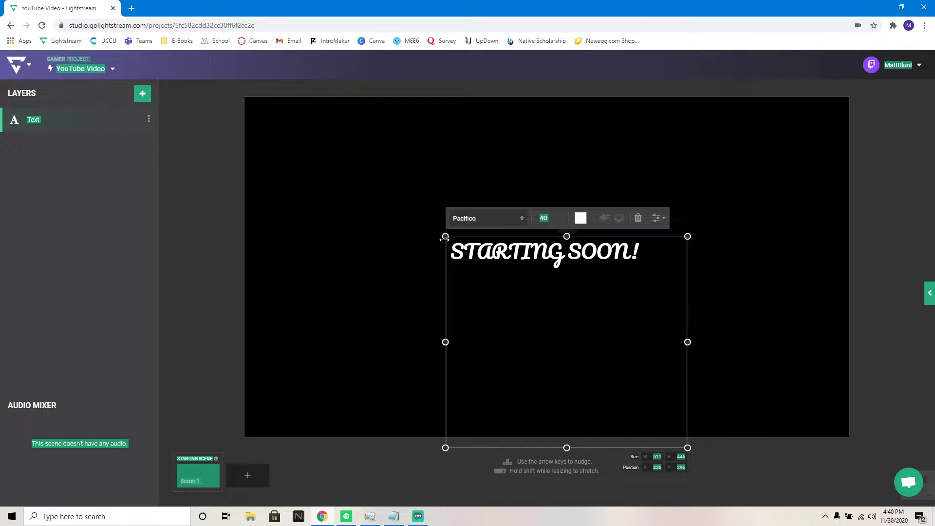
left_click_drag(445, 236, 336, 176)
left_click(670, 215)
left_click_drag(511, 195, 610, 290)
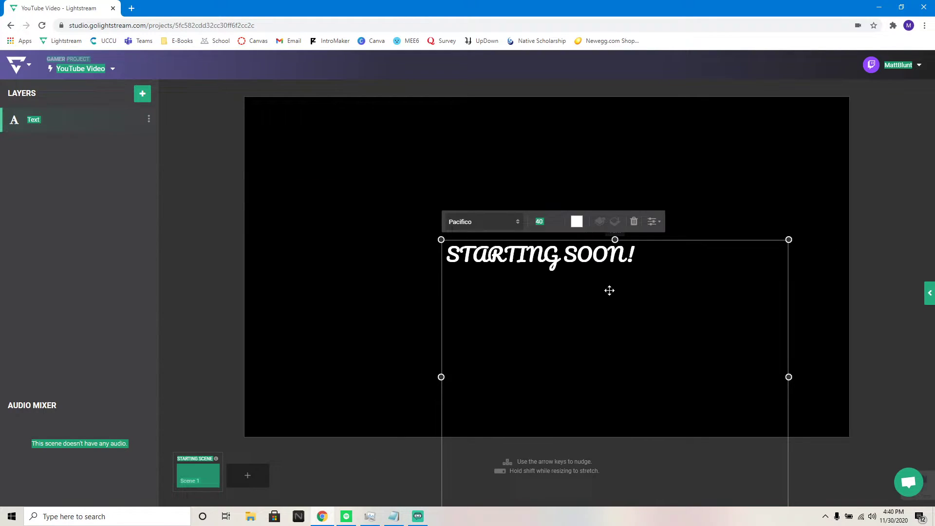
- Set the font size to 80 and widen the box so the whole line shows
double_click(553, 265)
left_click(543, 222)
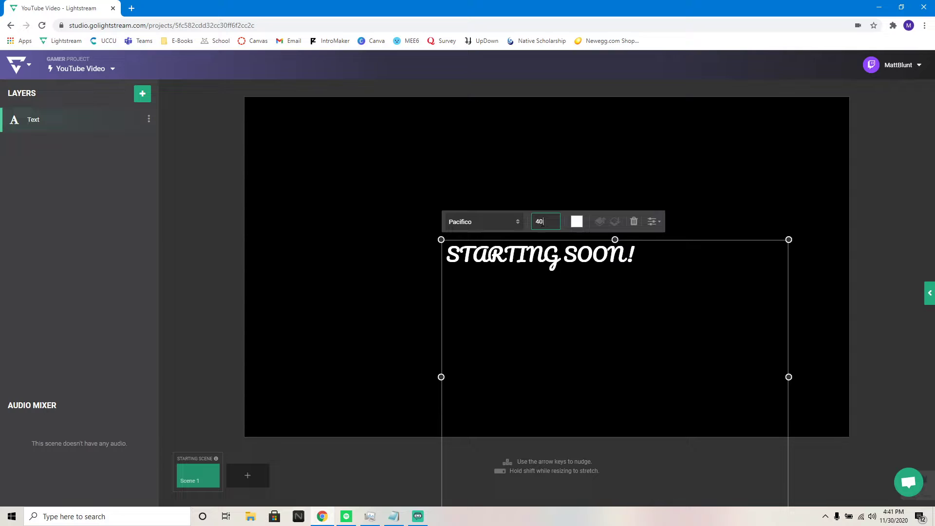
type("80")
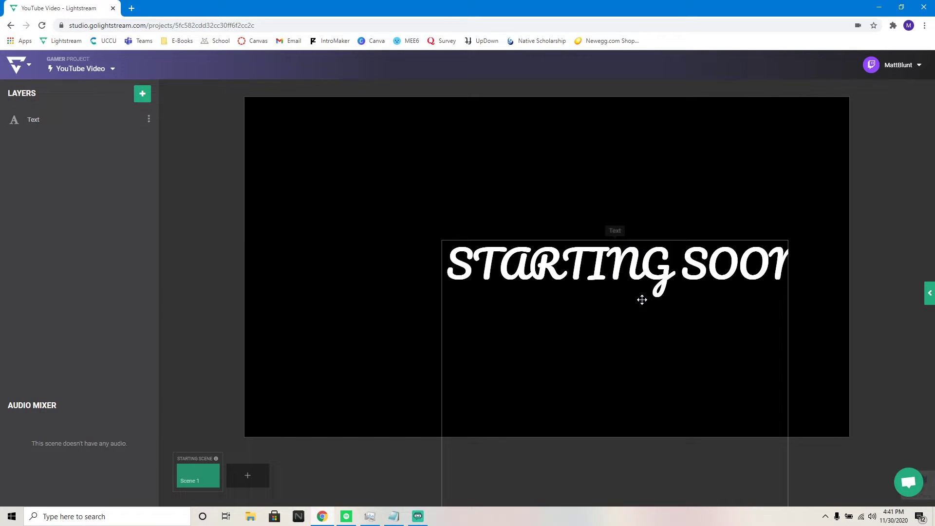
left_click_drag(795, 279, 705, 263)
left_click_drag(700, 361, 760, 362)
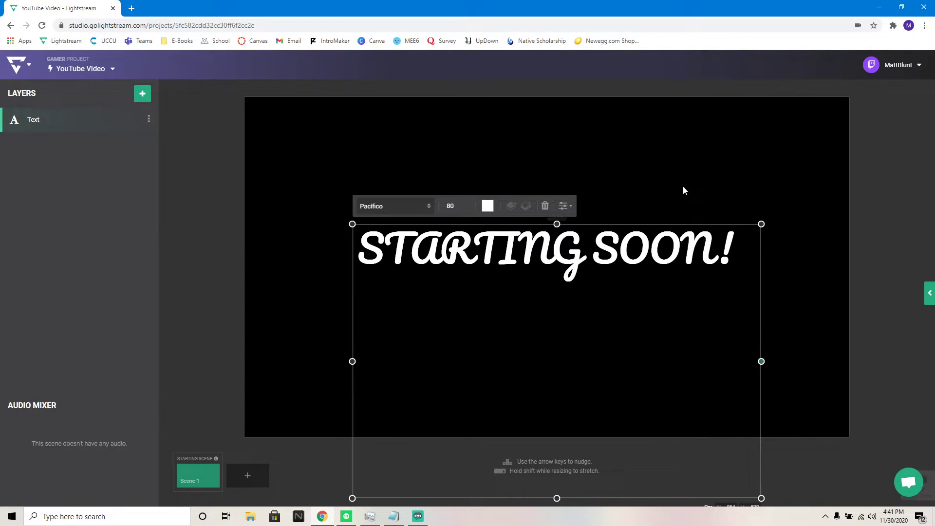
left_click(682, 190)
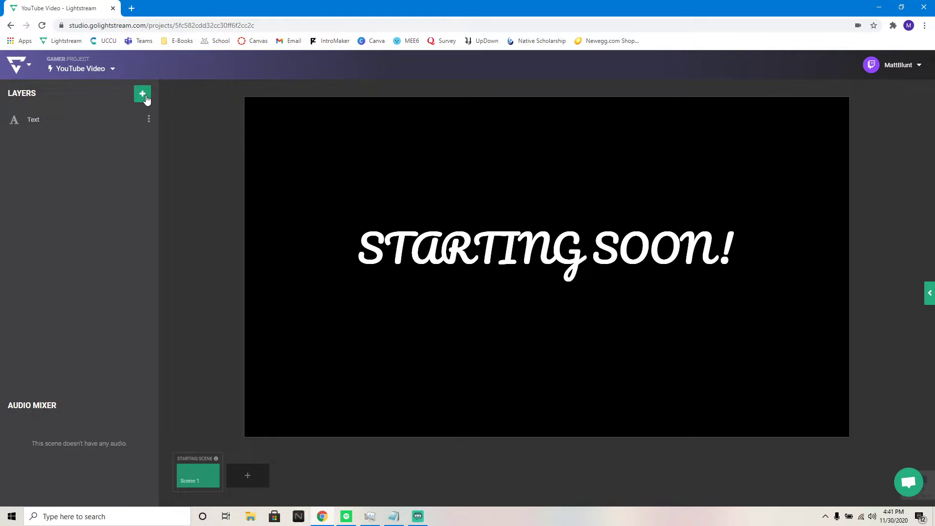
- Add an image layer by uploading APLANT.png from the computer
left_click(147, 99)
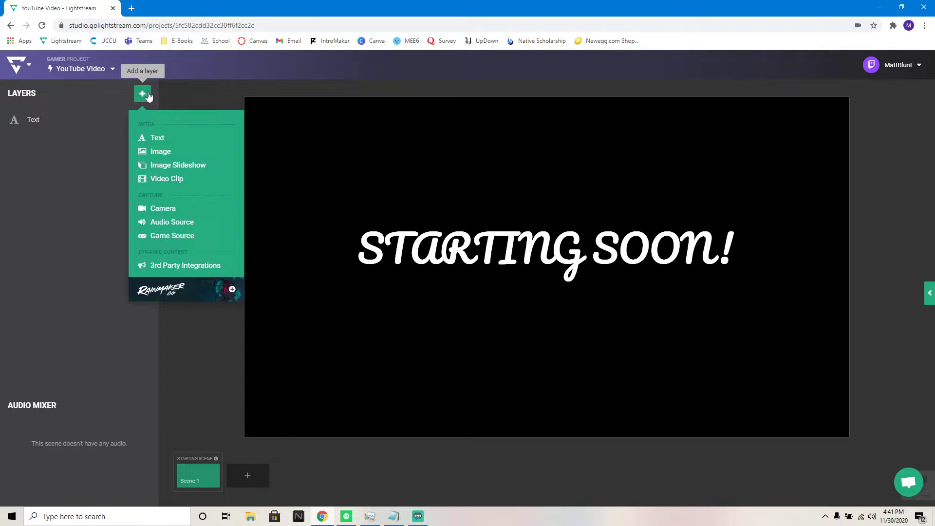
left_click(152, 152)
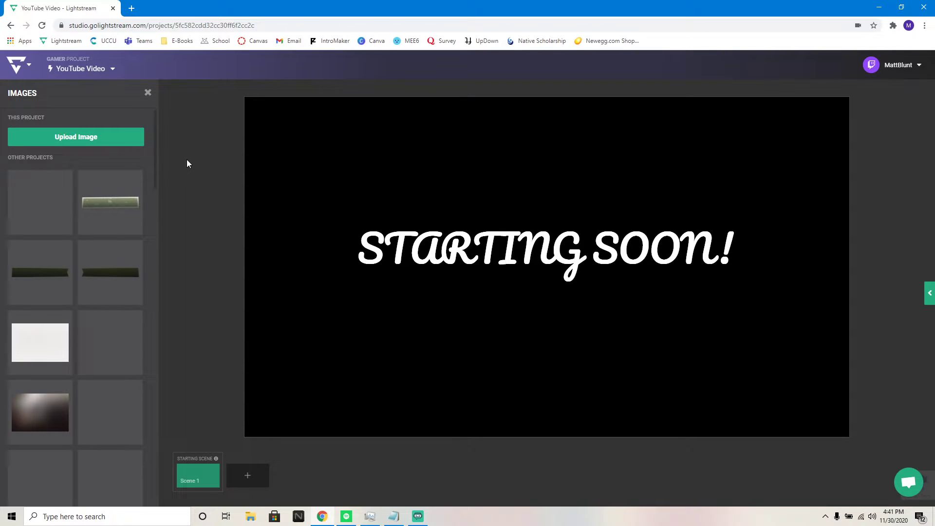
left_click(96, 134)
mouse_move(295, 227)
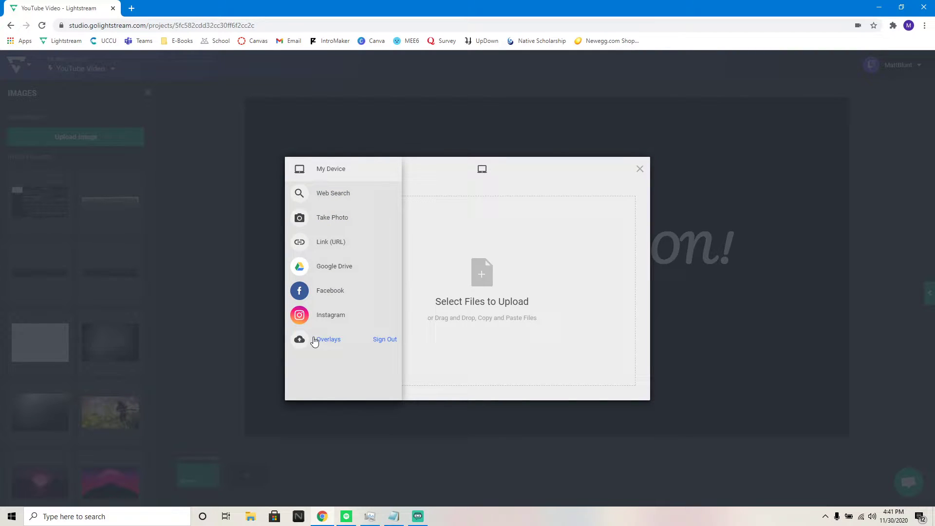
left_click(467, 282)
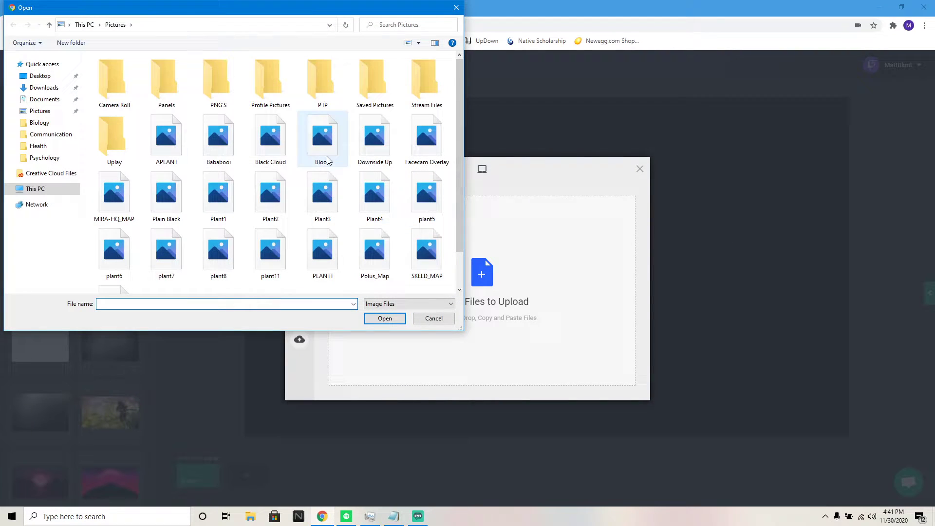
double_click(180, 149)
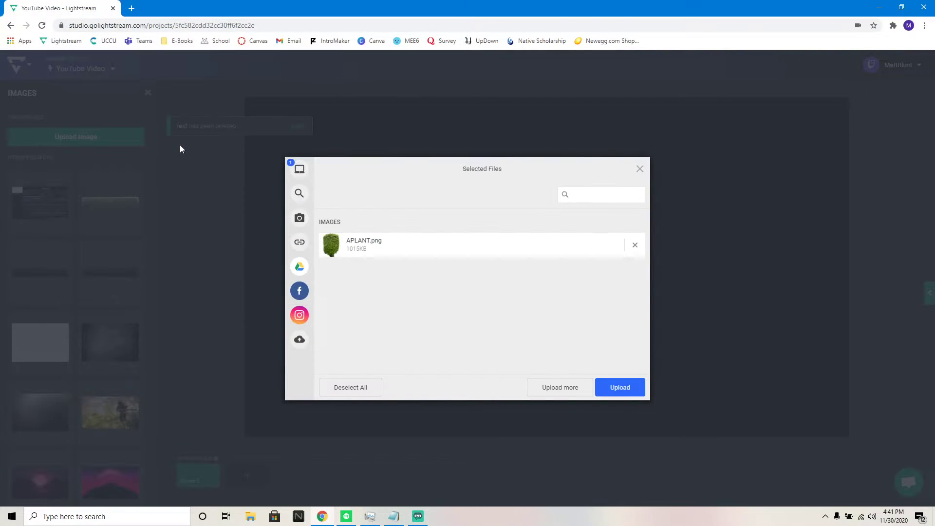
left_click(627, 388)
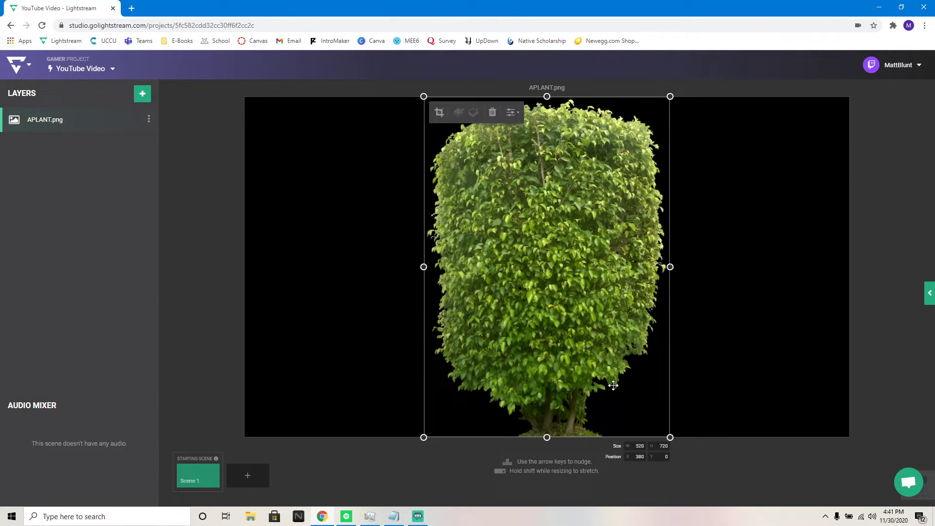
- Shrink the plant image and move it toward the left side of the canvas
left_click_drag(666, 436, 592, 360)
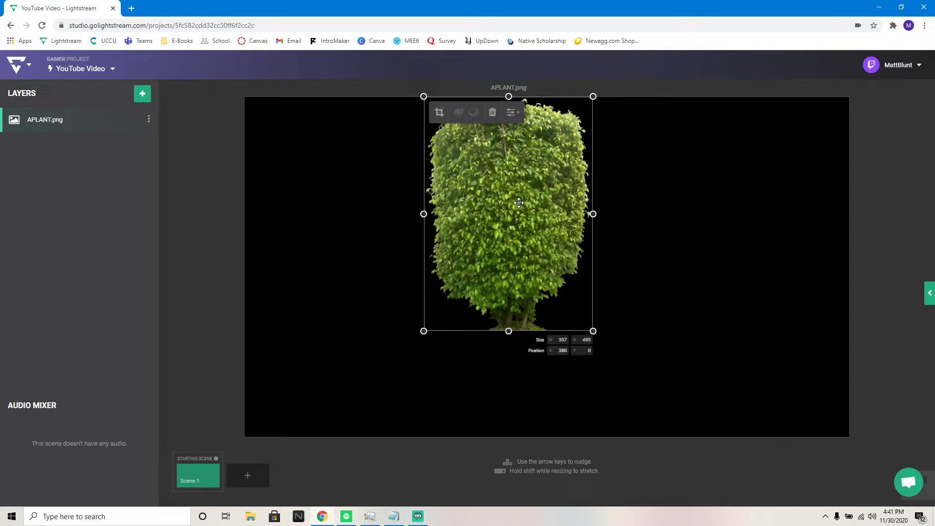
left_click_drag(519, 204, 347, 293)
left_click(403, 292)
left_click(341, 292)
left_click(547, 295)
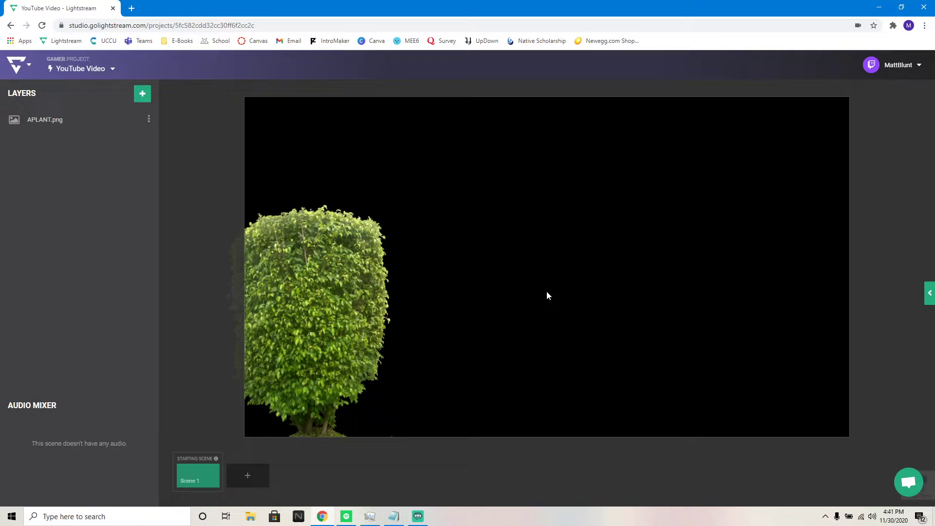
left_click_drag(299, 341, 363, 340)
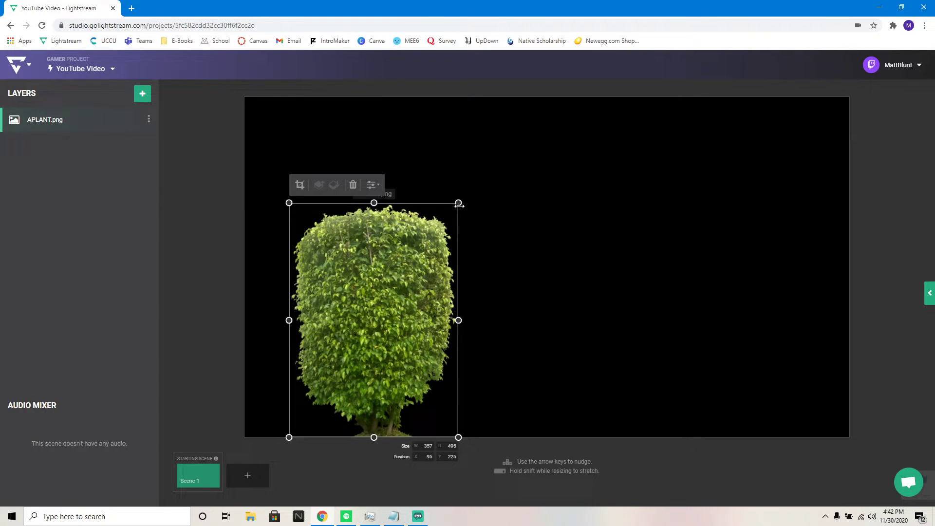
- Crop the plant image, then enlarge it and reposition it down-left
left_click(373, 185)
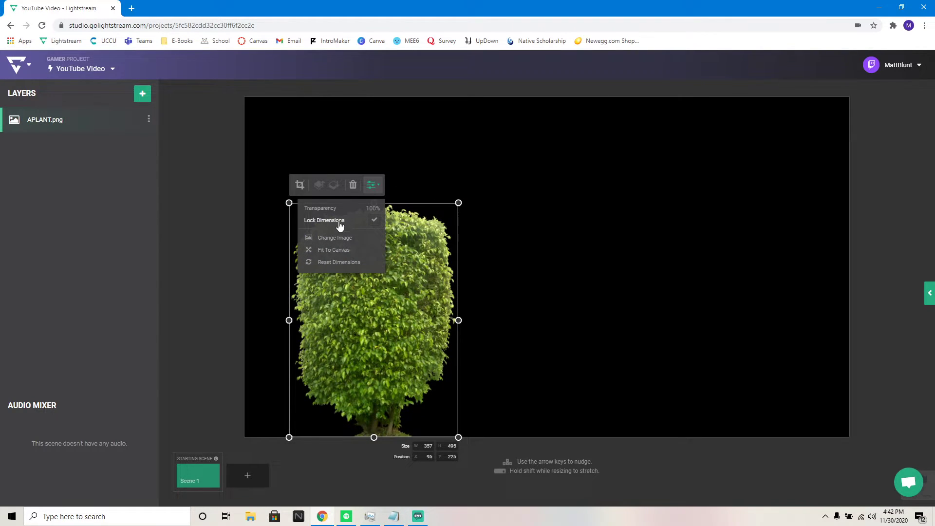
left_click(301, 184)
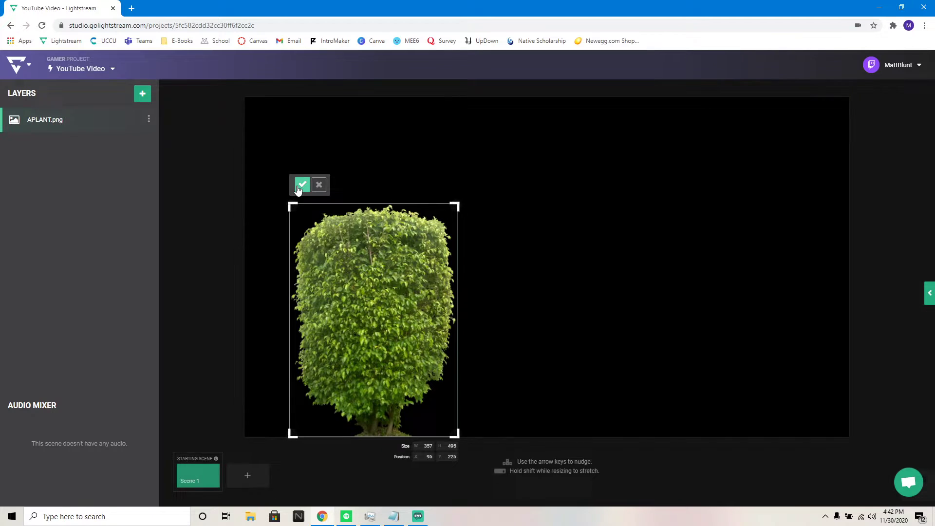
left_click(598, 275)
left_click(455, 219)
left_click_drag(460, 219, 750, 119)
left_click_drag(590, 193, 152, 379)
left_click(462, 304)
left_click(264, 275)
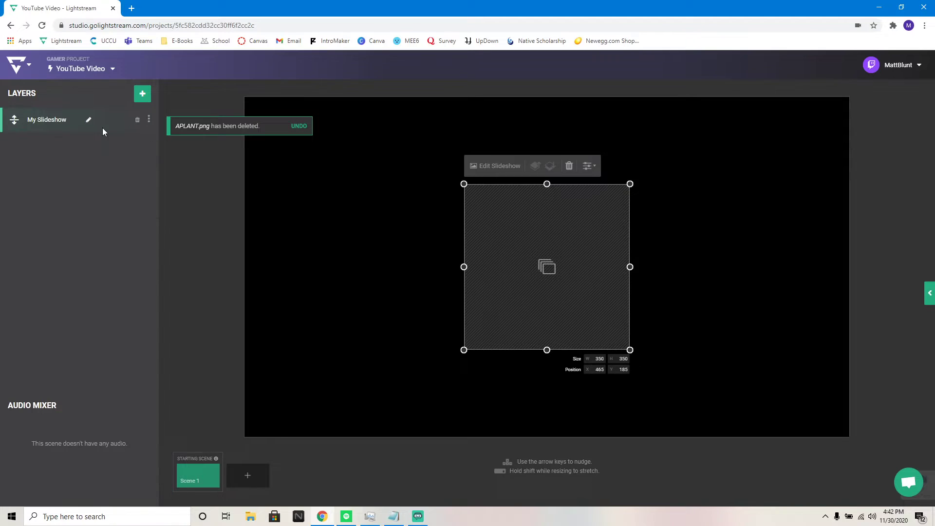
- Fill the slideshow with Music Producer Preview and header.png, then shift it to the left edge
left_click_drag(564, 261, 412, 261)
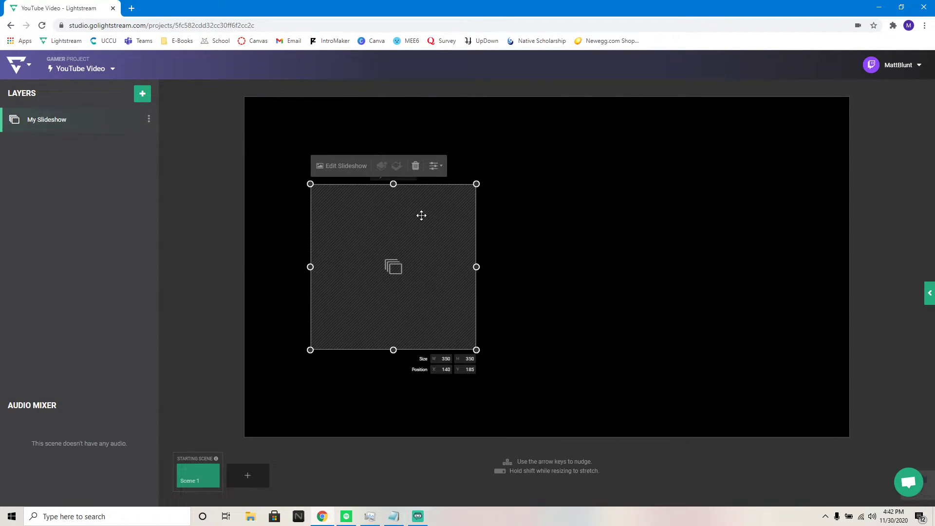
left_click(346, 166)
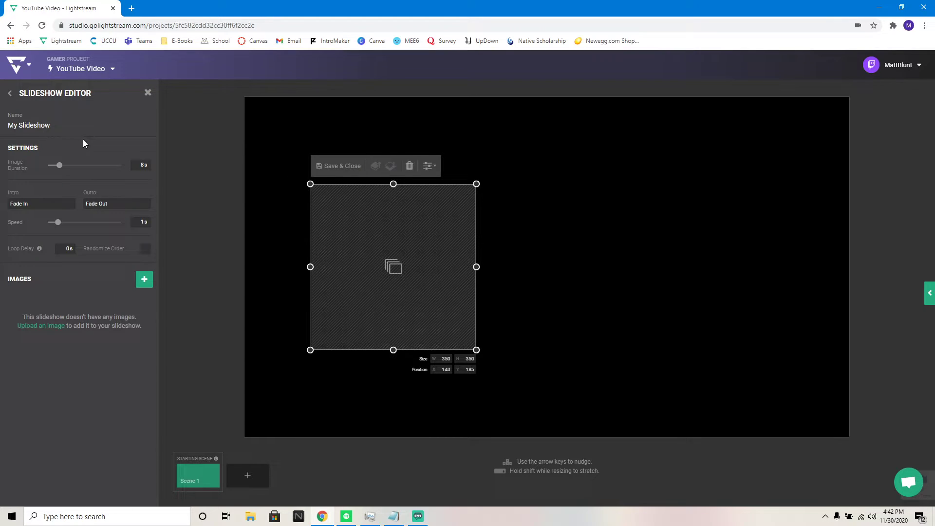
left_click(144, 280)
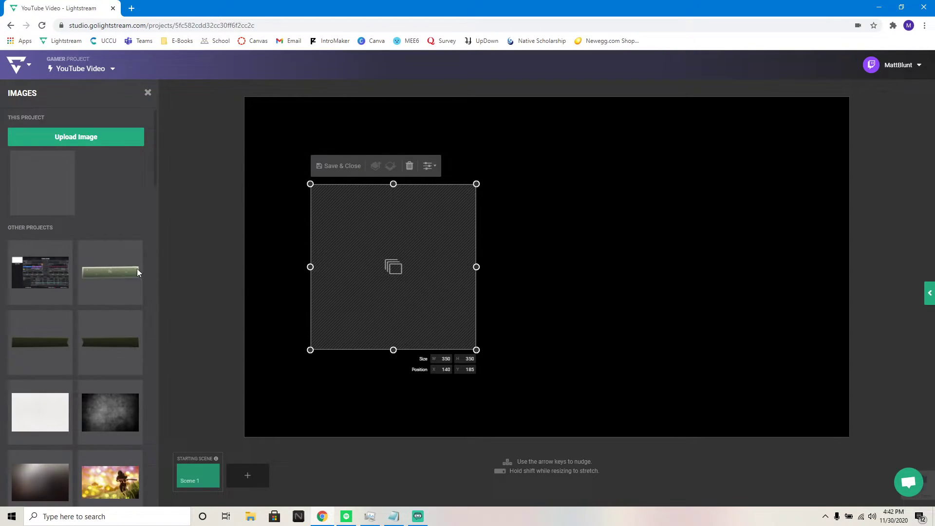
left_click(135, 271)
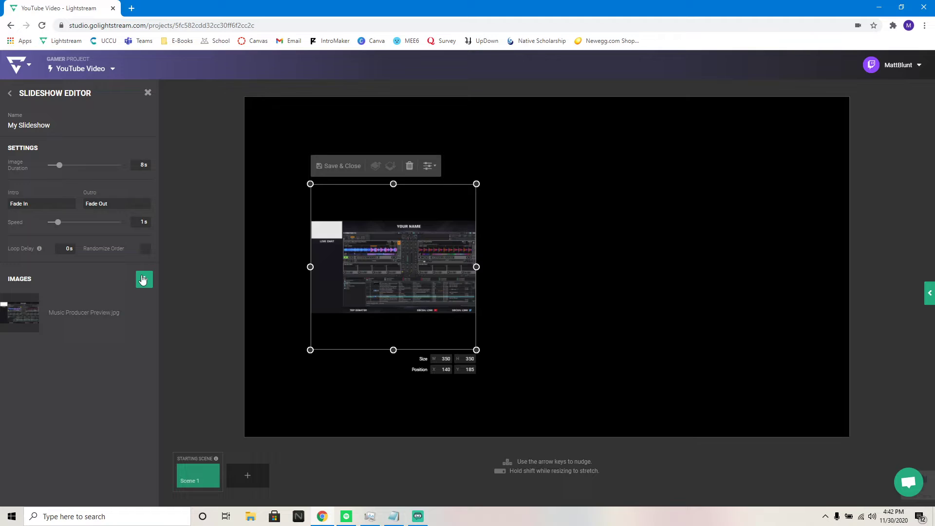
left_click(144, 280)
left_click(108, 265)
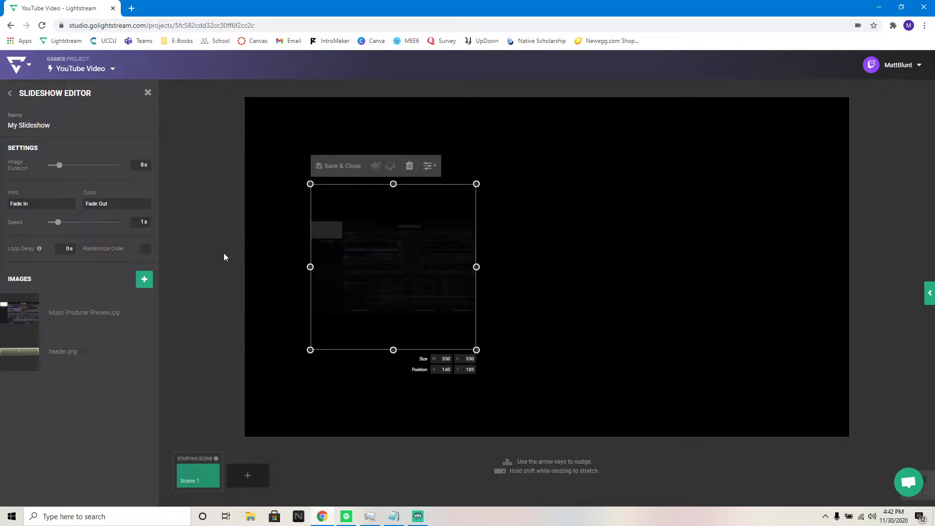
left_click(239, 262)
left_click_drag(432, 253, 375, 253)
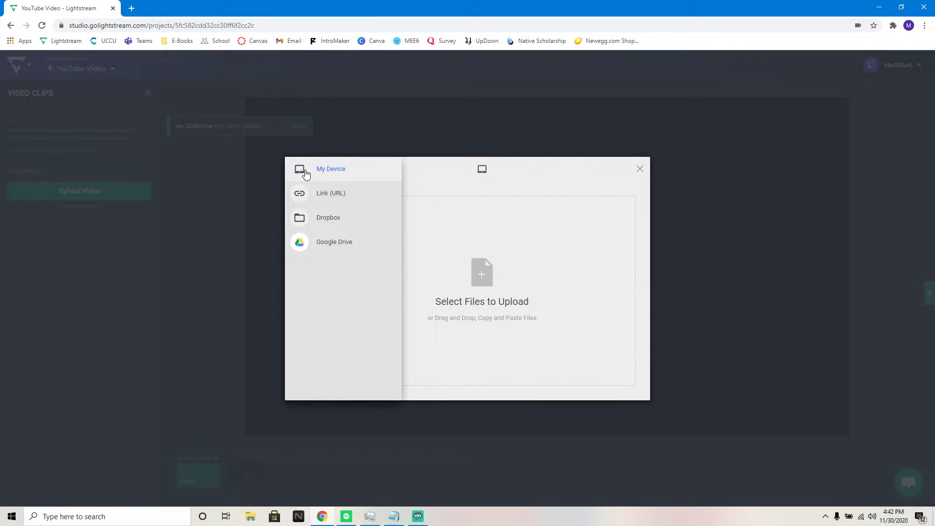
- Cancel the video upload by closing the file picker and the Upload Video window
left_click(480, 275)
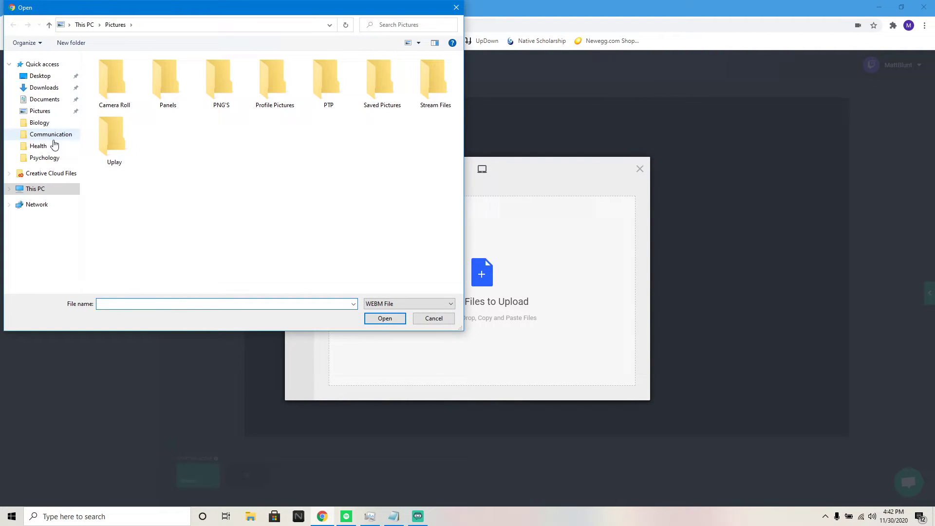
left_click(34, 111)
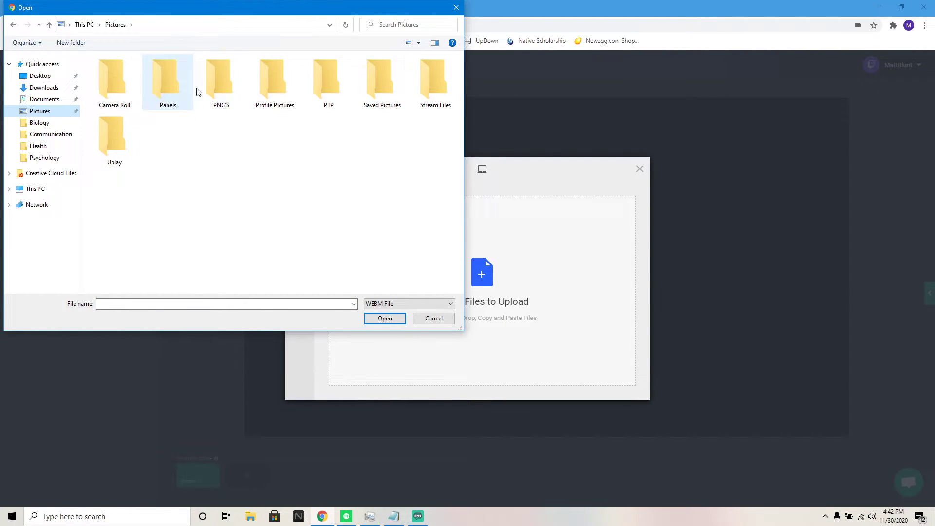
left_click(457, 7)
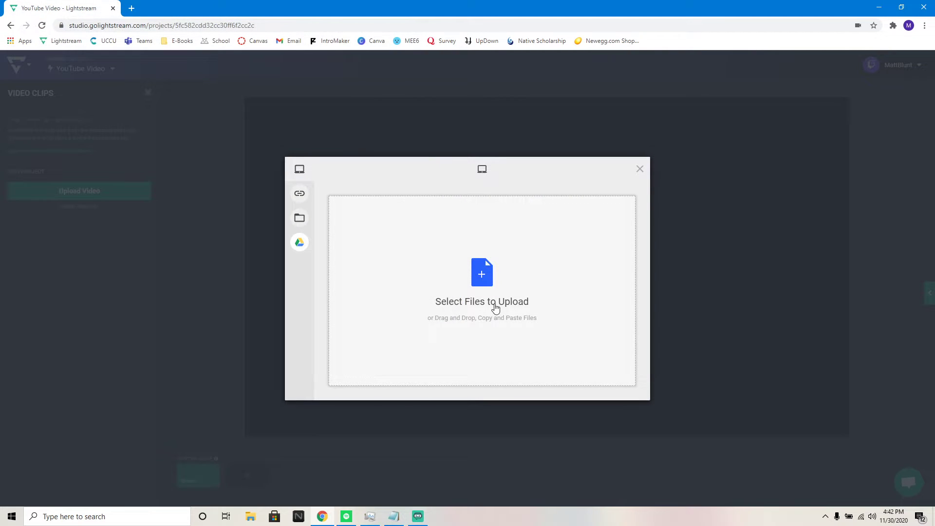
left_click(641, 169)
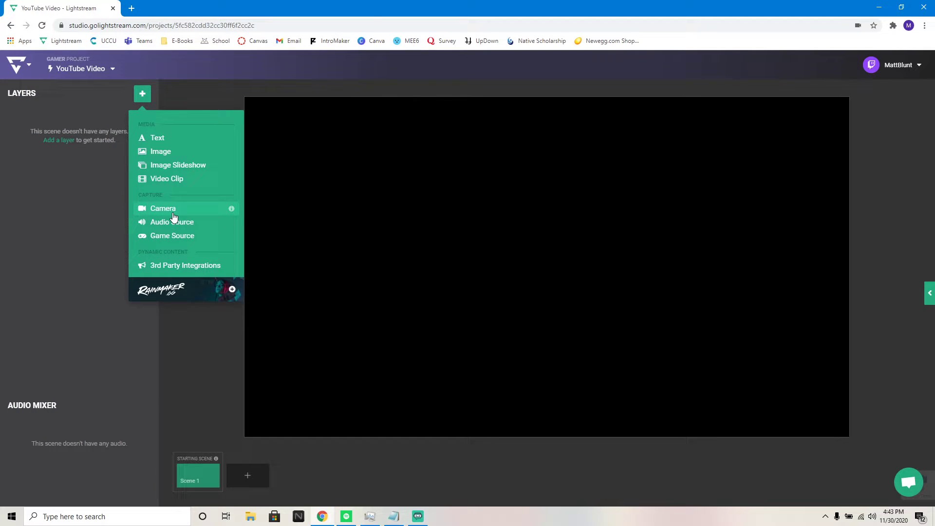
mouse_move(232, 212)
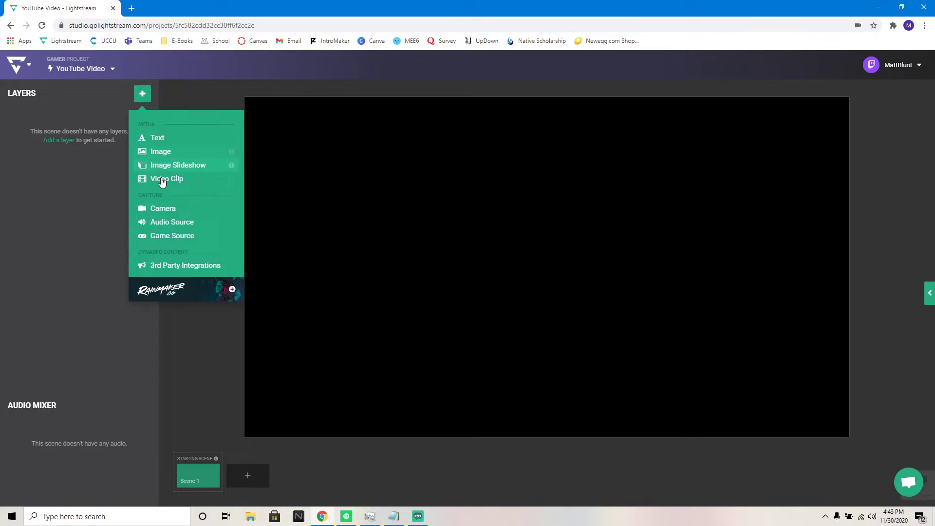
- Add a Game Source layer and keep the stream destination set to Twitch only
left_click(162, 237)
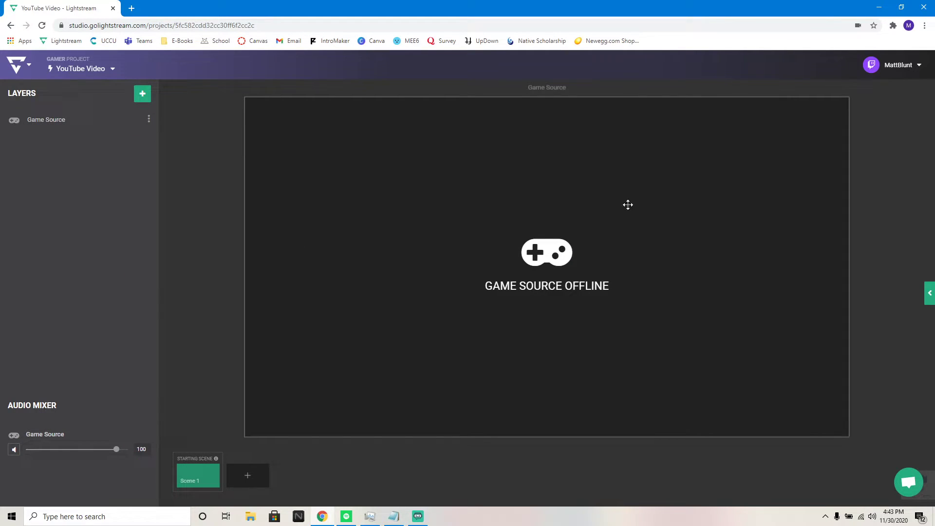
left_click(915, 68)
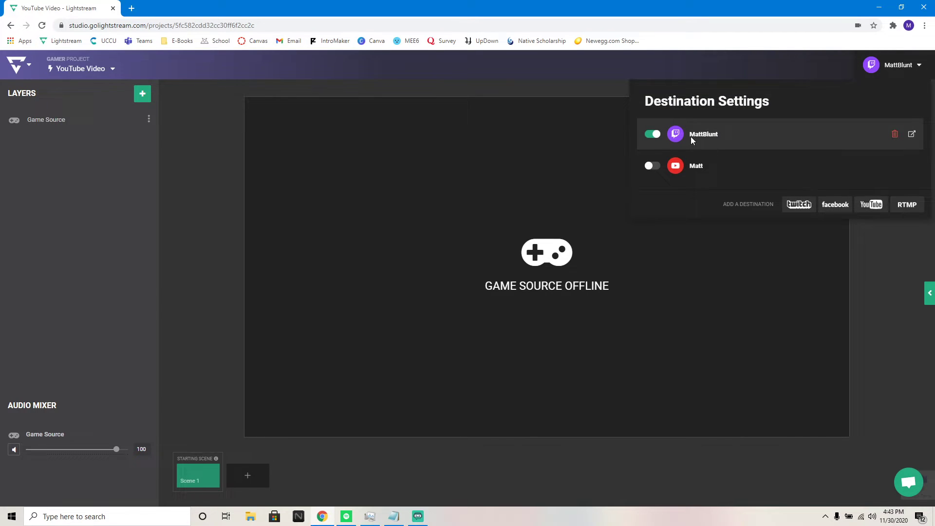
left_click(919, 65)
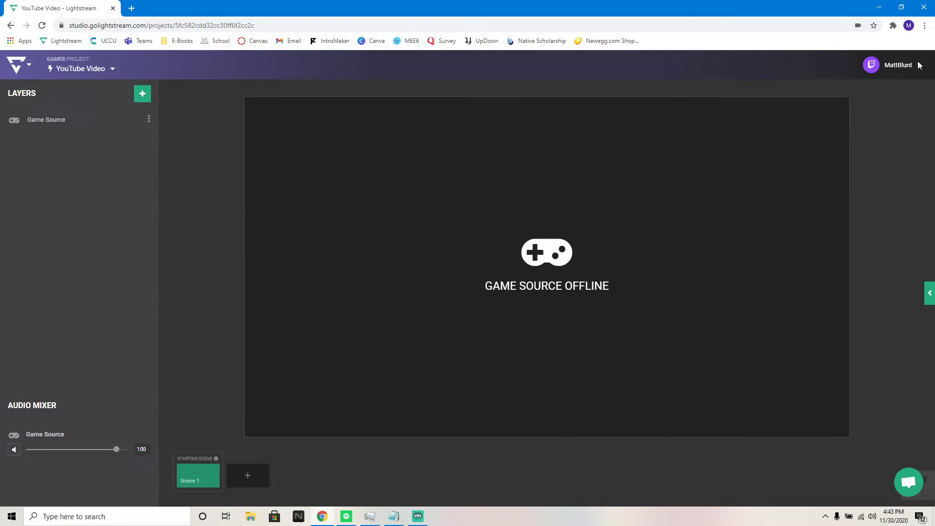
left_click(919, 68)
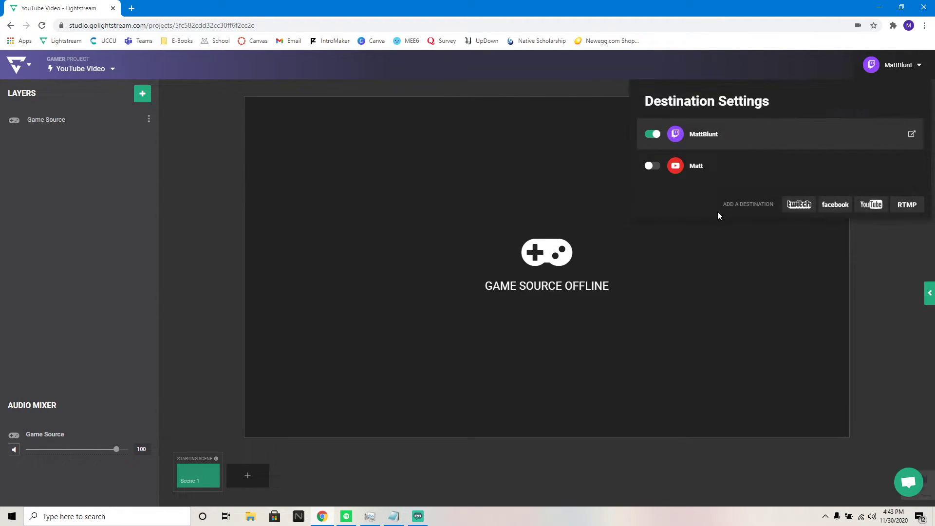
left_click(653, 166)
left_click(653, 135)
left_click(917, 67)
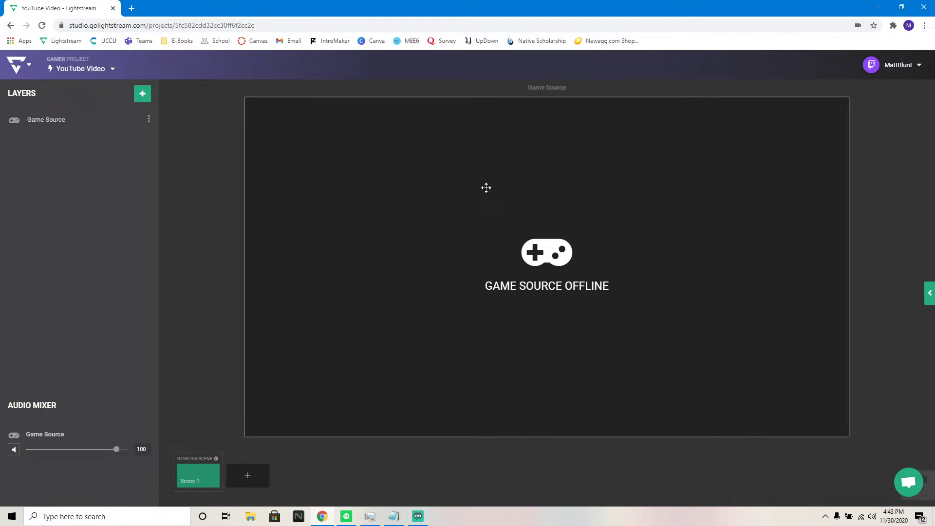
- Shrink the Game Source into a smaller box placed left of centre on the canvas
left_click(521, 271)
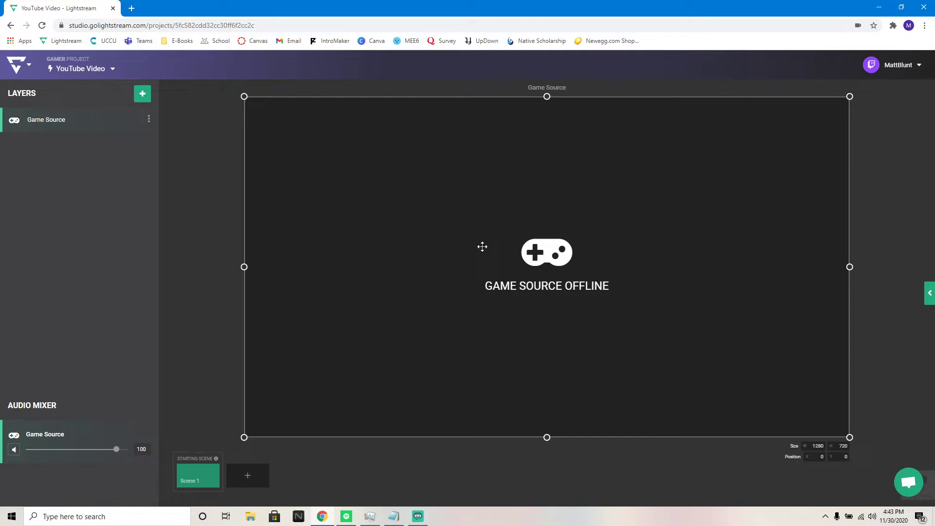
left_click(203, 145)
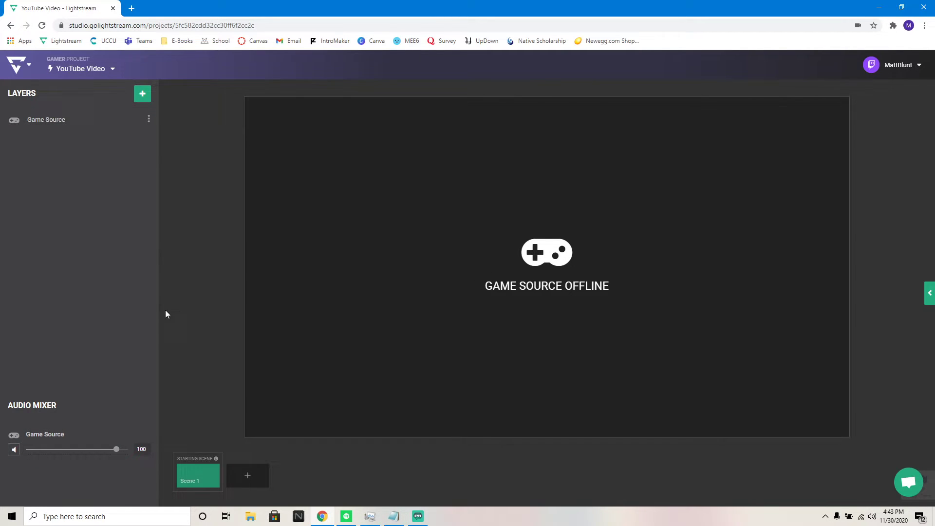
left_click(252, 103)
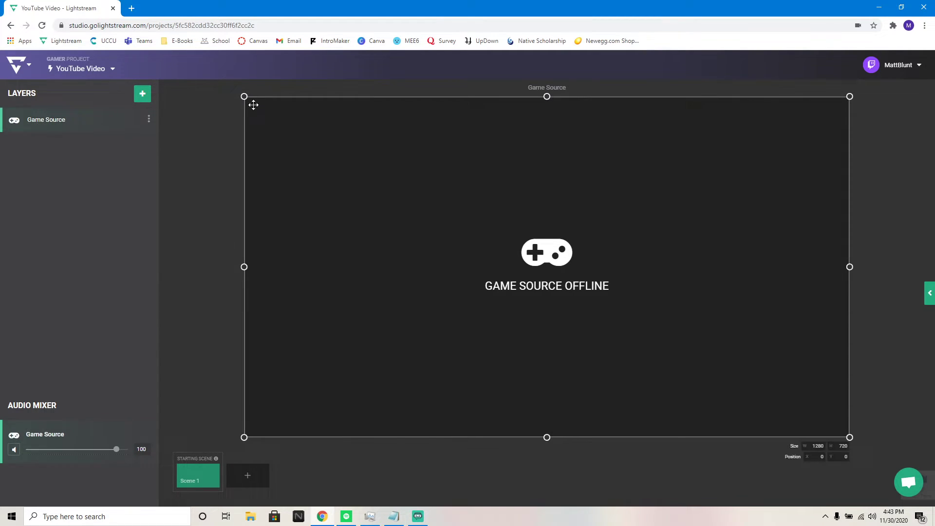
left_click_drag(253, 103, 424, 202)
left_click_drag(644, 300, 557, 265)
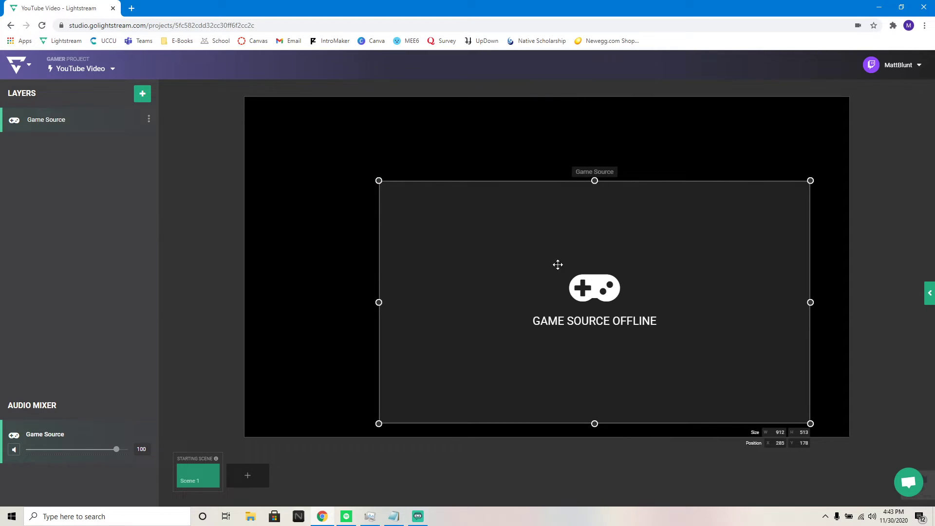
left_click_drag(376, 180, 488, 191)
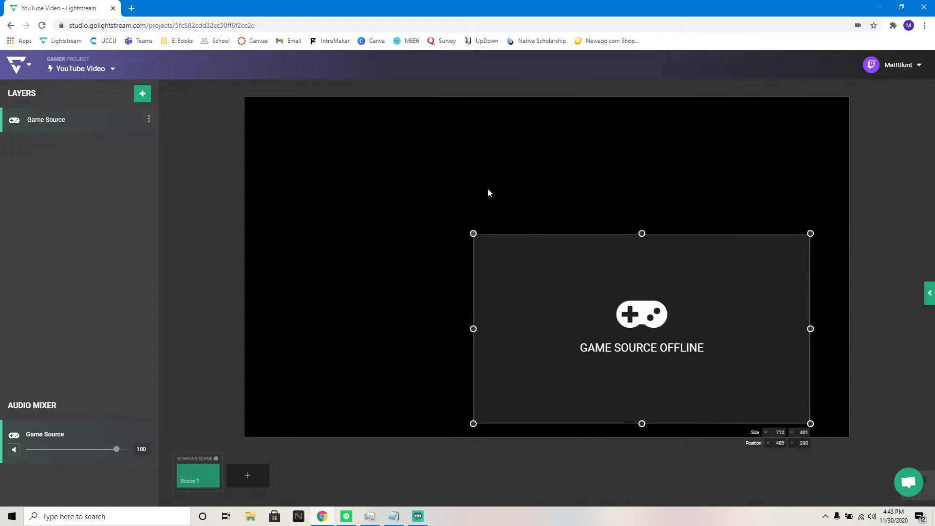
left_click_drag(679, 328, 590, 261)
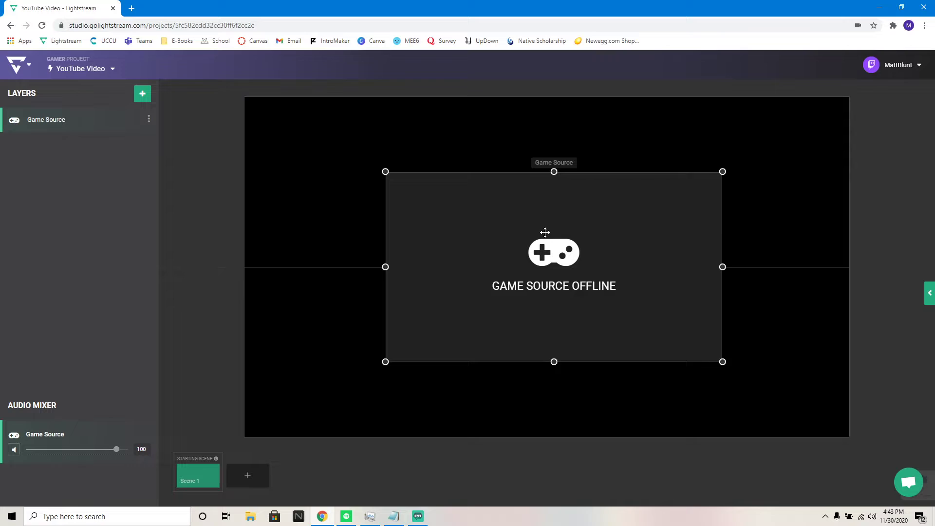
left_click_drag(548, 234, 443, 235)
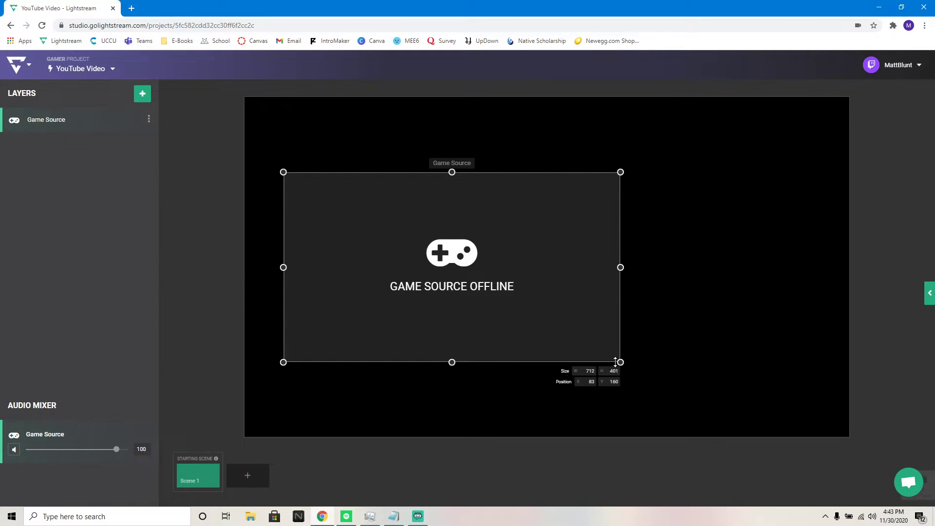
left_click_drag(616, 361, 487, 288)
left_click_drag(431, 246, 401, 263)
- Browse the 3rd Party Integrations list and remove an unwanted Player.me Overlay layer
left_click(562, 238)
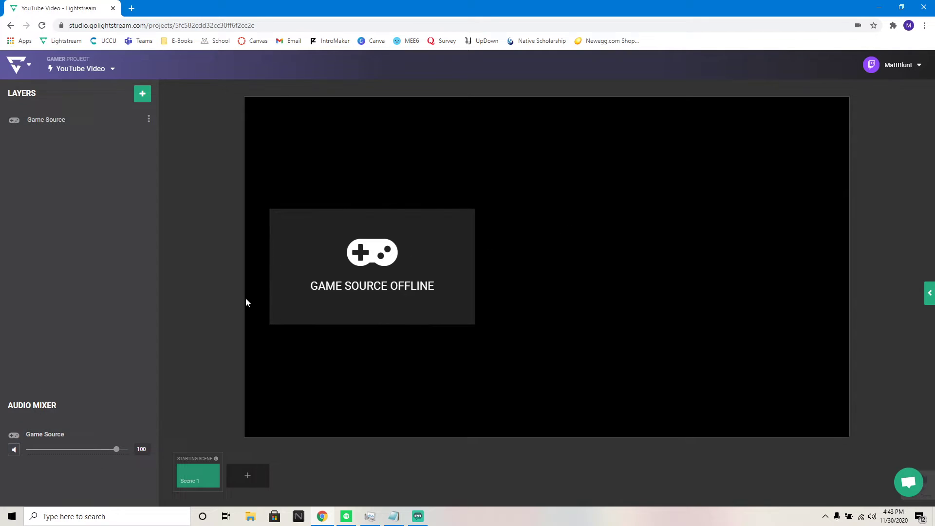
left_click(148, 101)
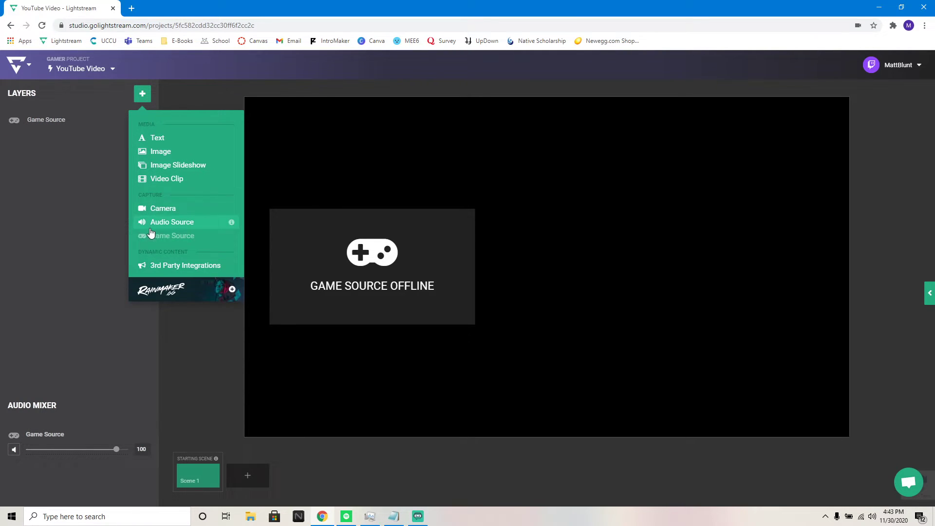
left_click(157, 267)
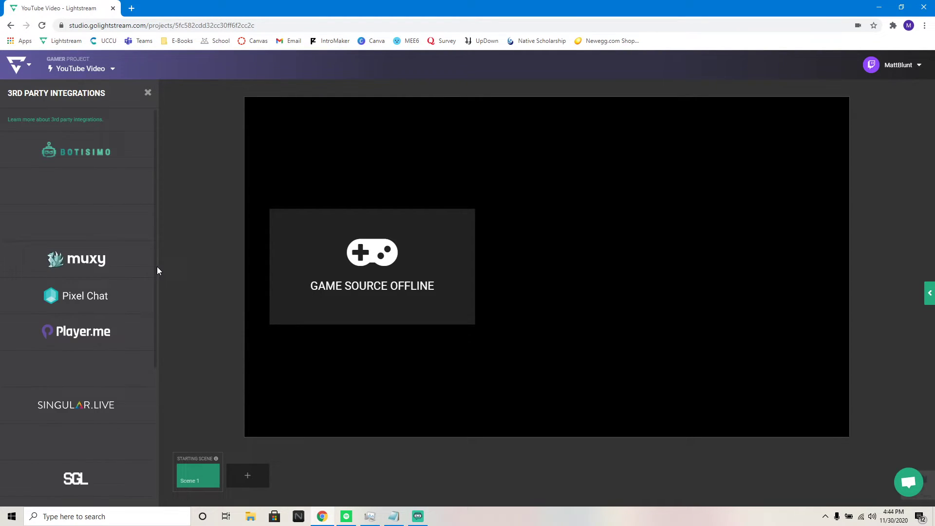
scroll(136, 243, "down", 3)
scroll(136, 272, "down", 1)
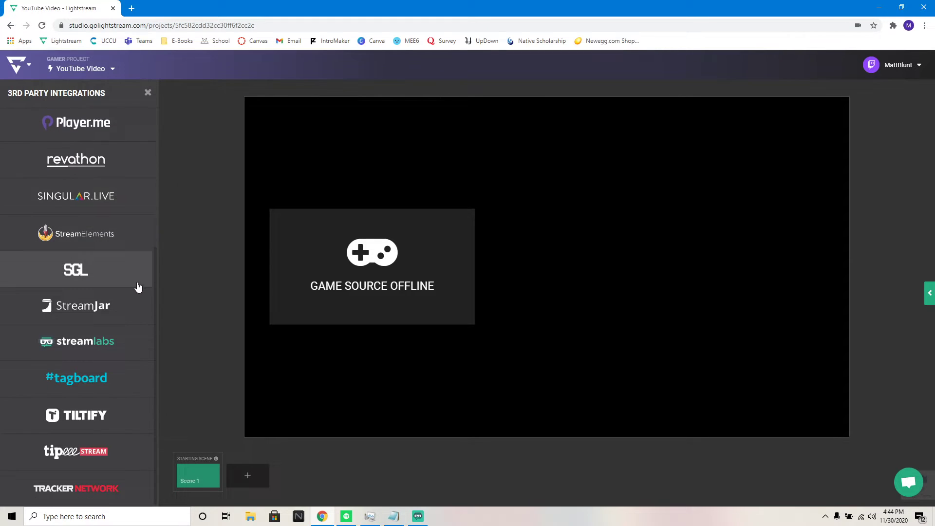
scroll(138, 292, "up", 5)
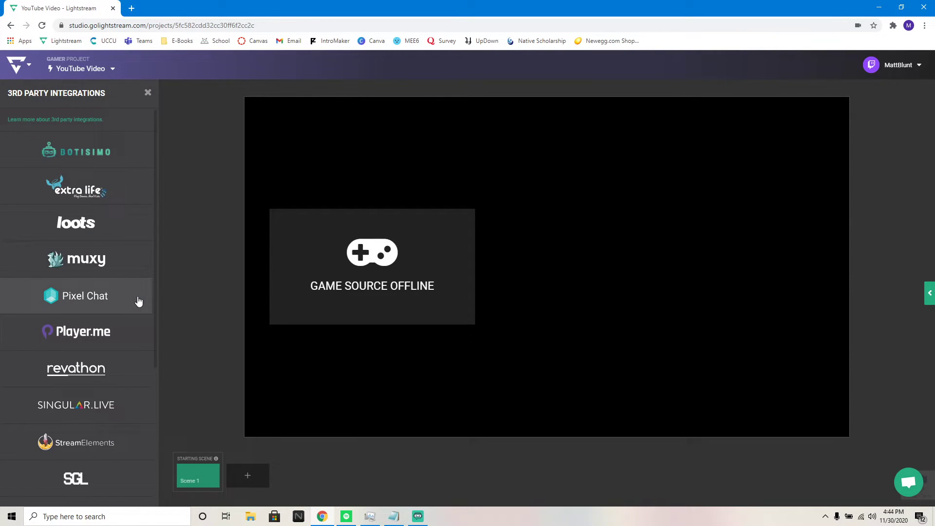
left_click(147, 92)
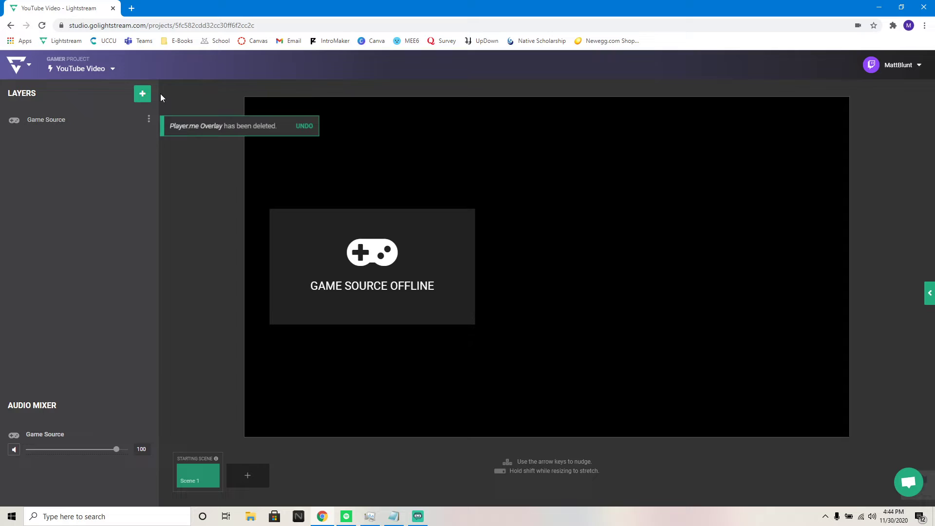
- Add a Player.me Overlay layer from the 3rd Party Integrations list
left_click(141, 92)
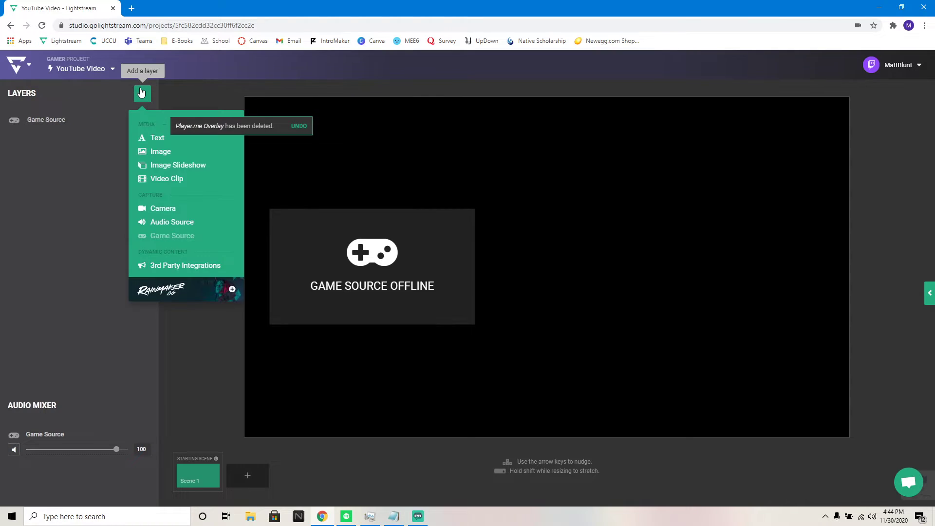
left_click(144, 268)
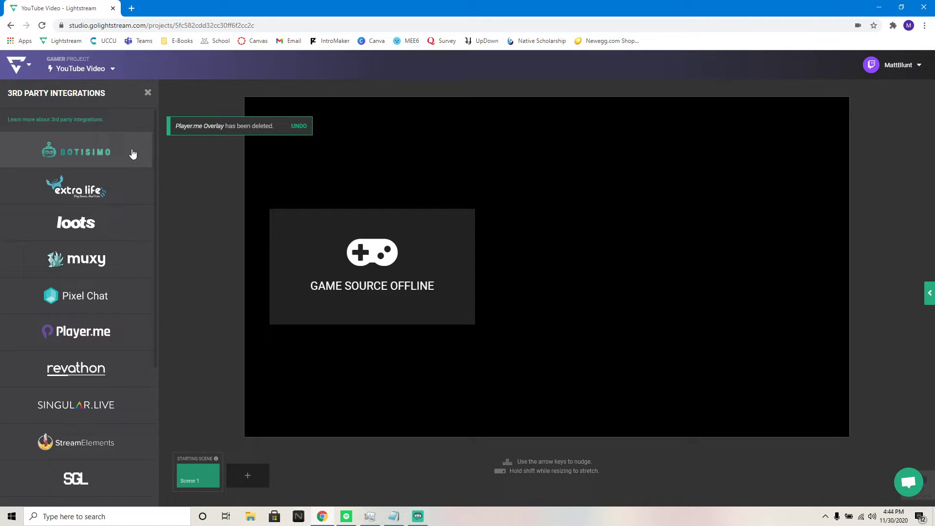
scroll(124, 193, "down", 1)
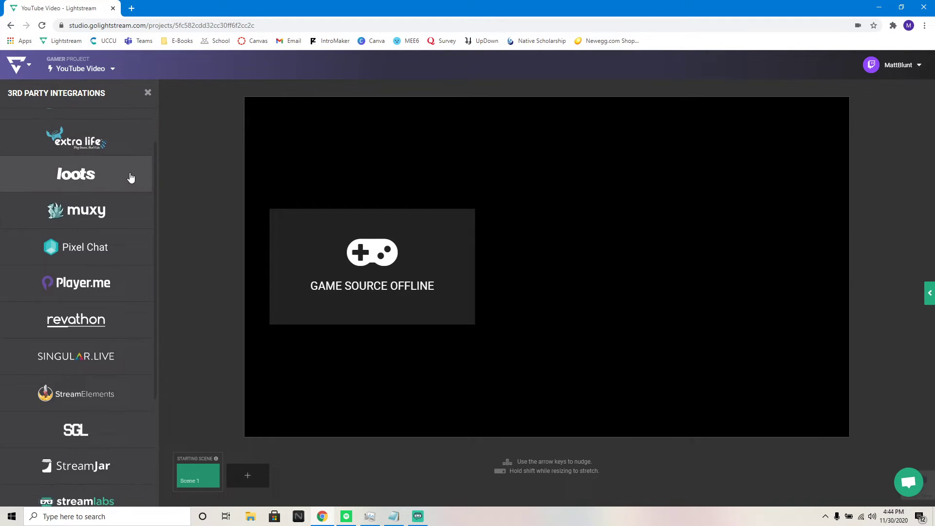
scroll(125, 184, "down", 1)
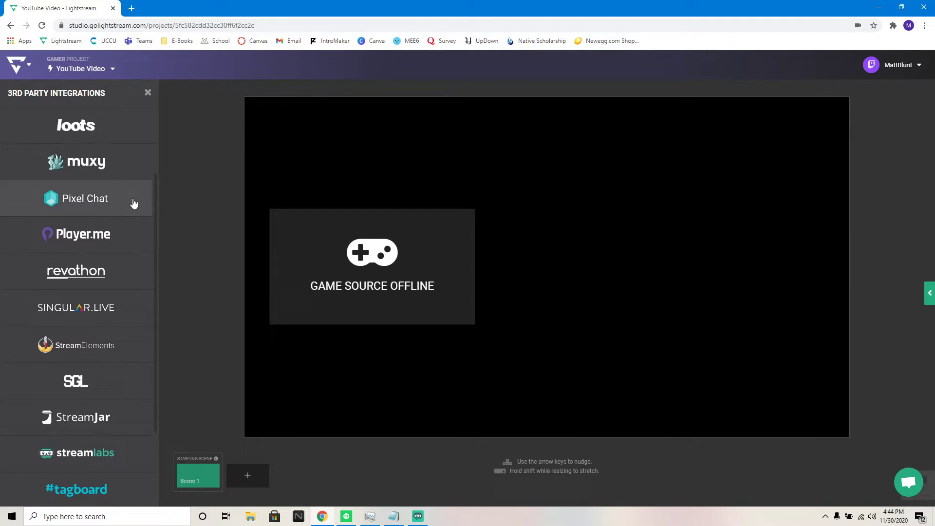
scroll(132, 195, "down", 1)
scroll(135, 183, "down", 1)
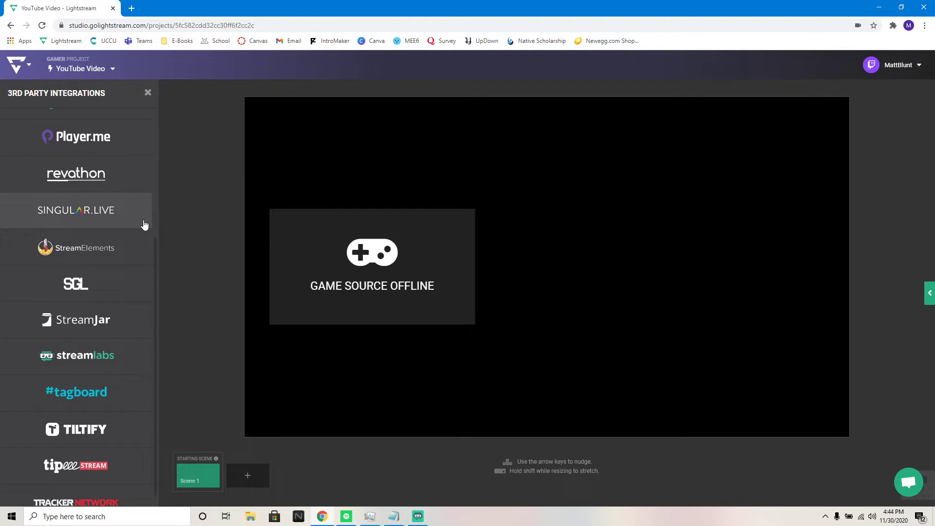
scroll(145, 225, "down", 1)
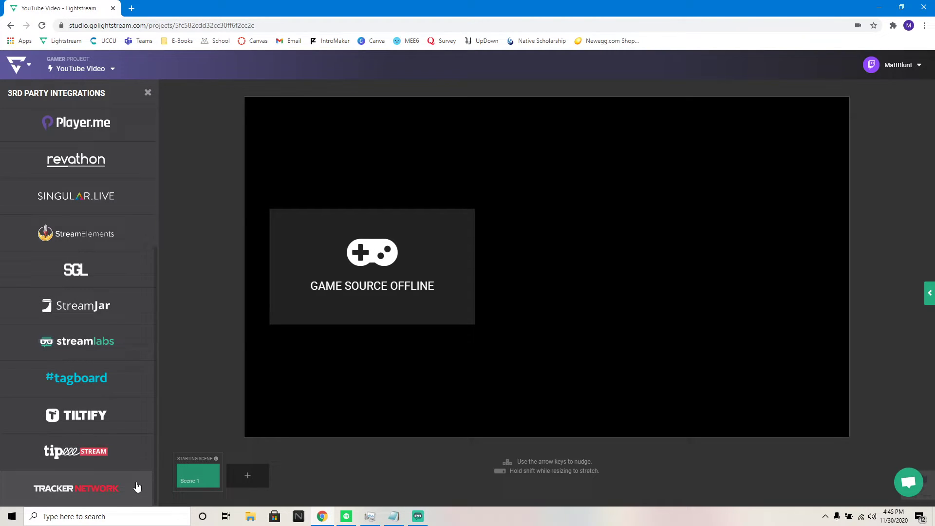
scroll(129, 445, "up", 5)
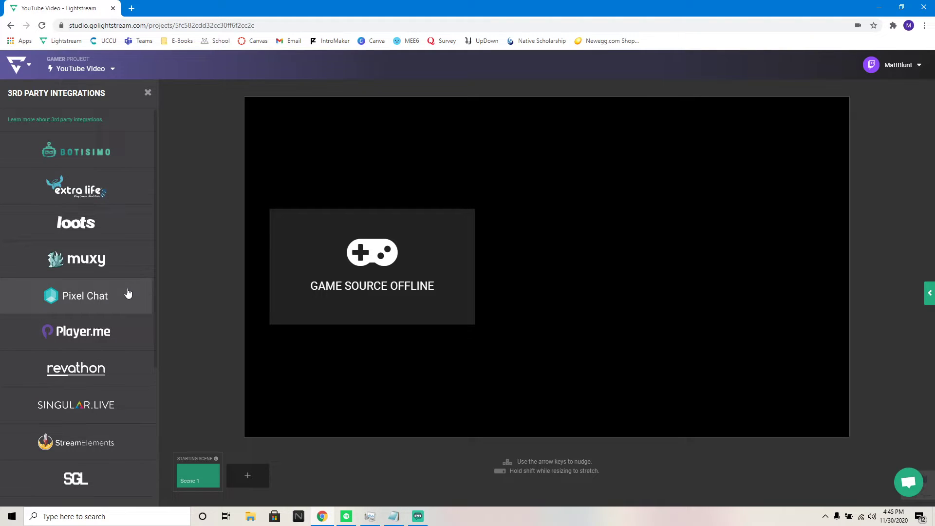
left_click(131, 323)
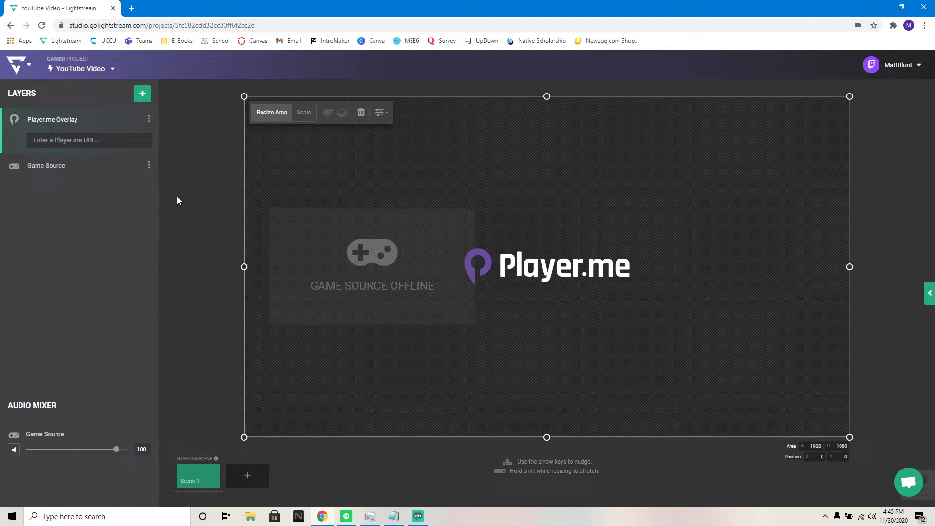
- Open player.me in a new browser tab
left_click(132, 8)
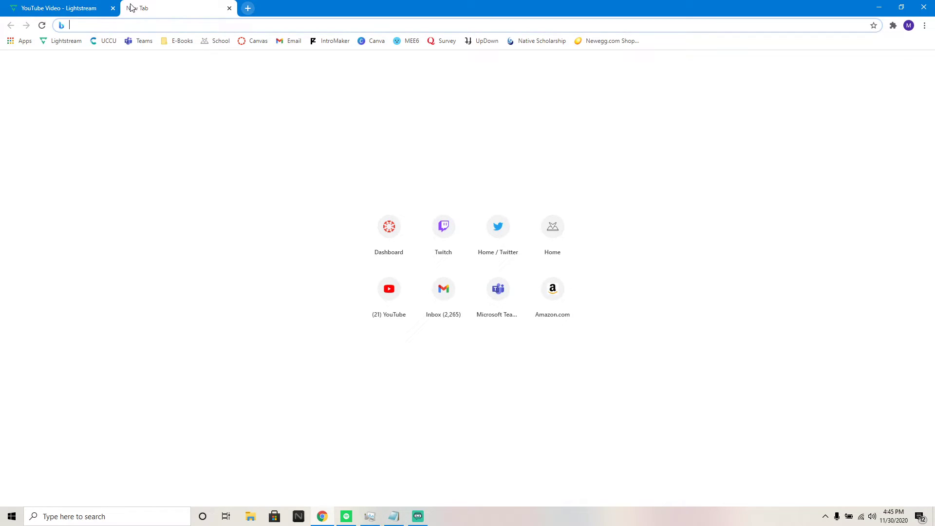
type("player")
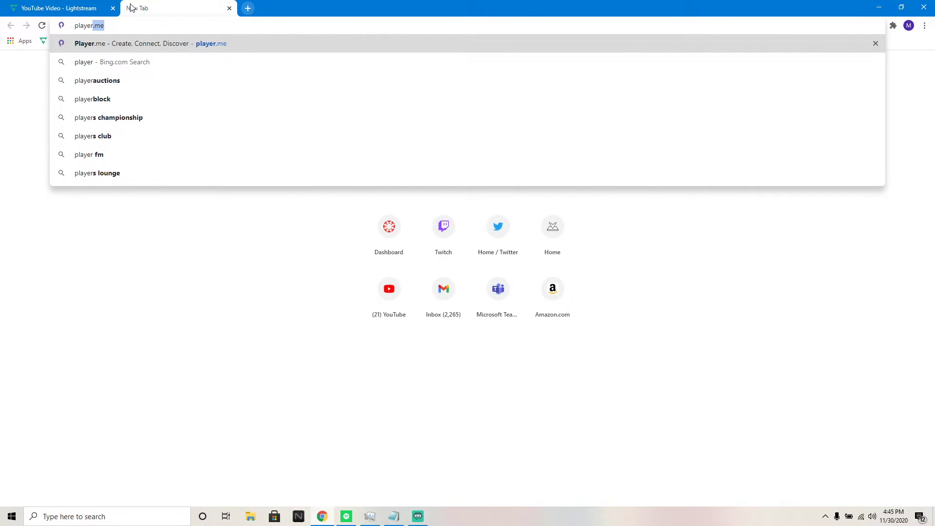
type(".me/")
key("Return")
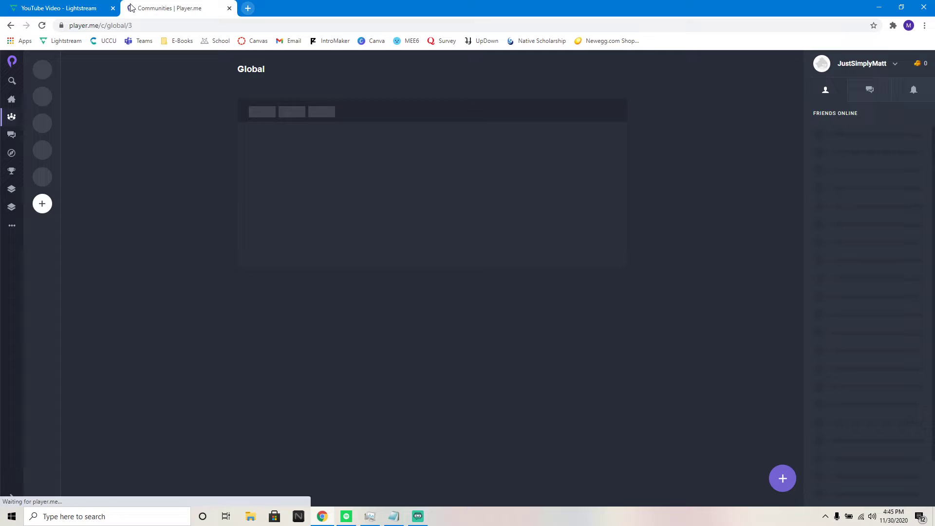
left_click(619, 163)
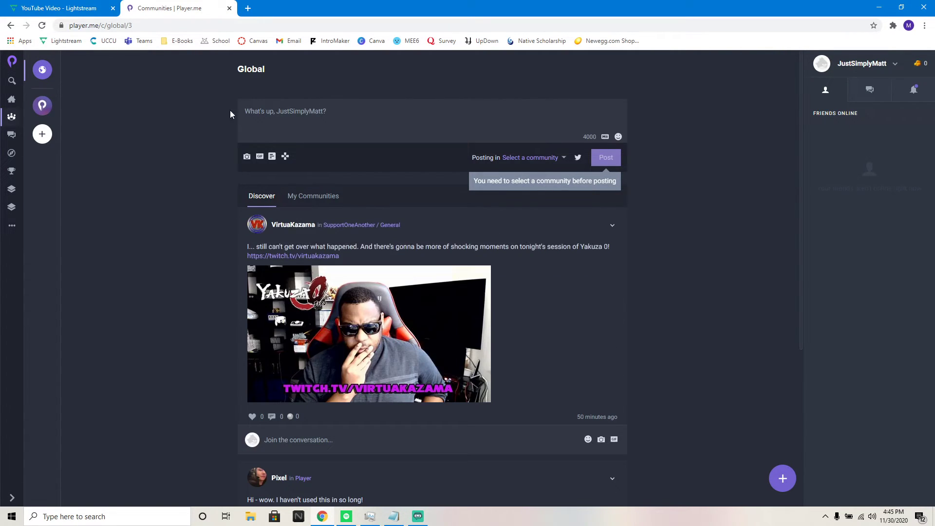
- Add a new In-Game overlay using the Dragonblade design and launch its editor
left_click(11, 190)
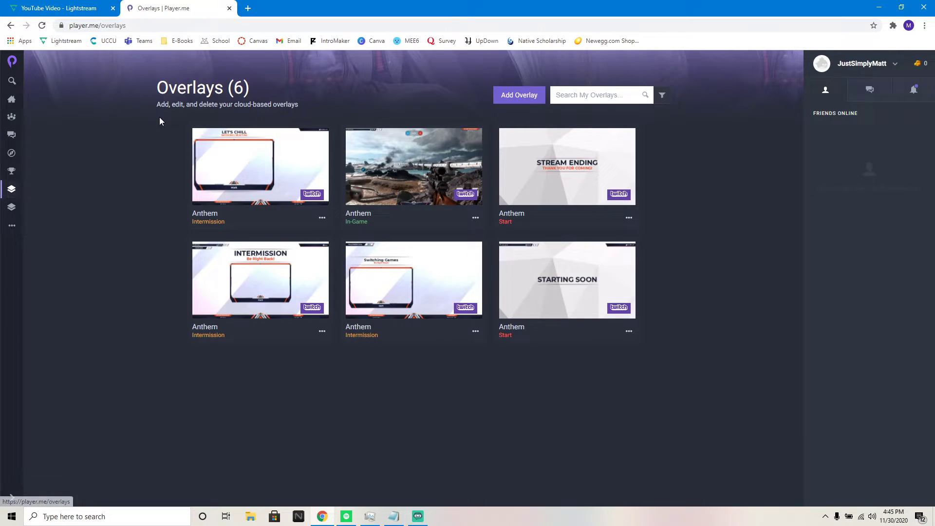
left_click(519, 96)
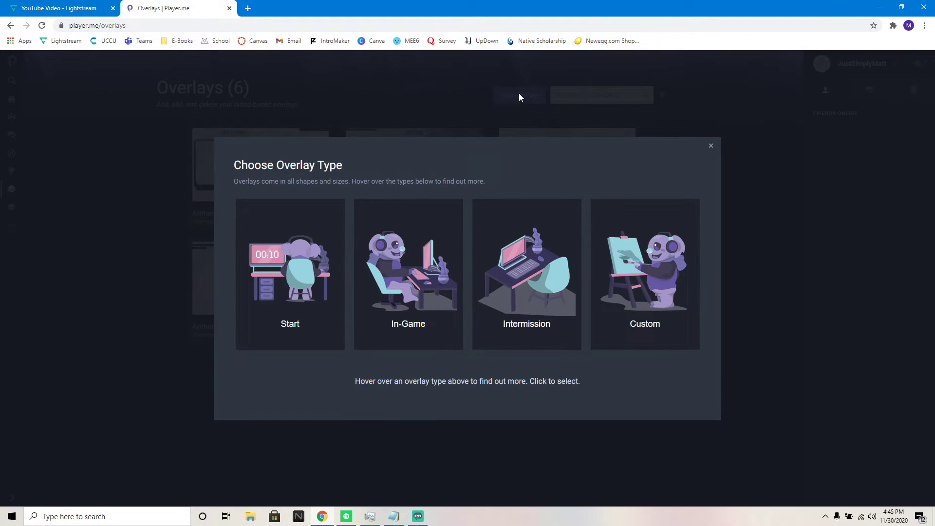
mouse_move(413, 220)
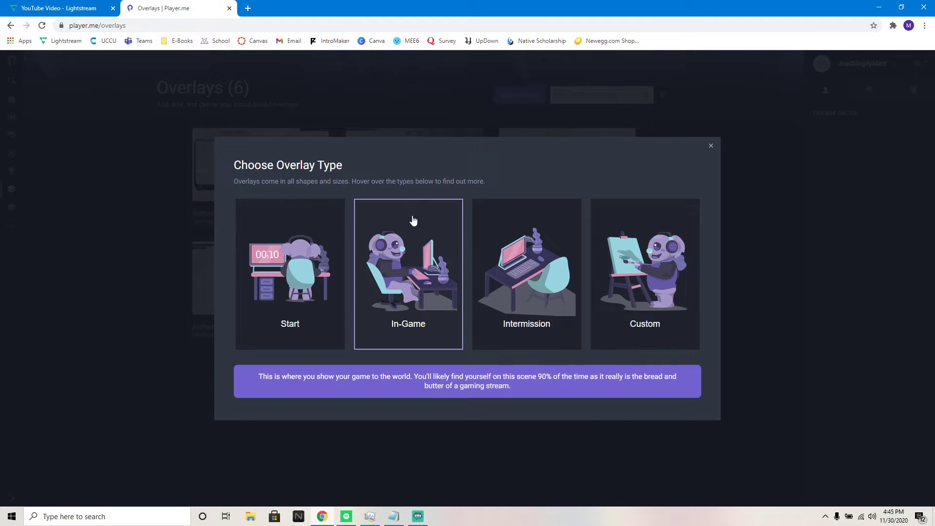
left_click(406, 262)
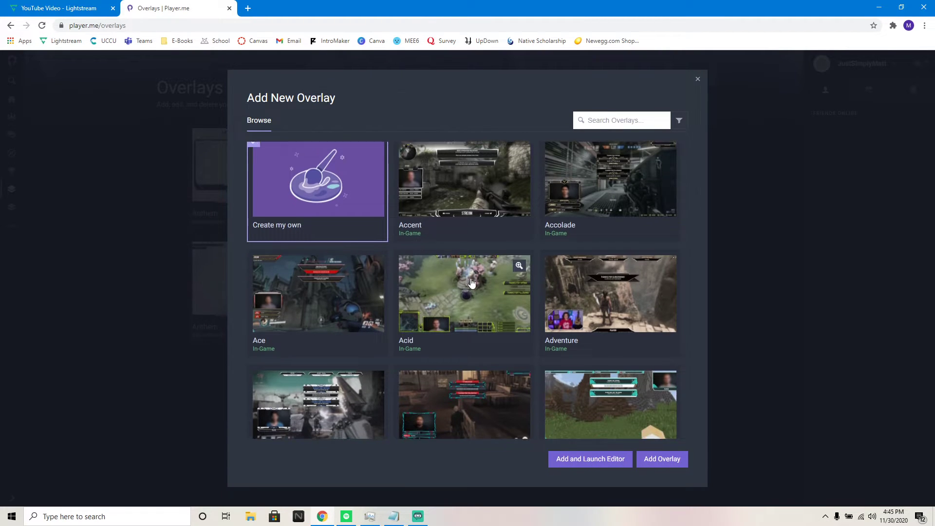
scroll(471, 282, "down", 8)
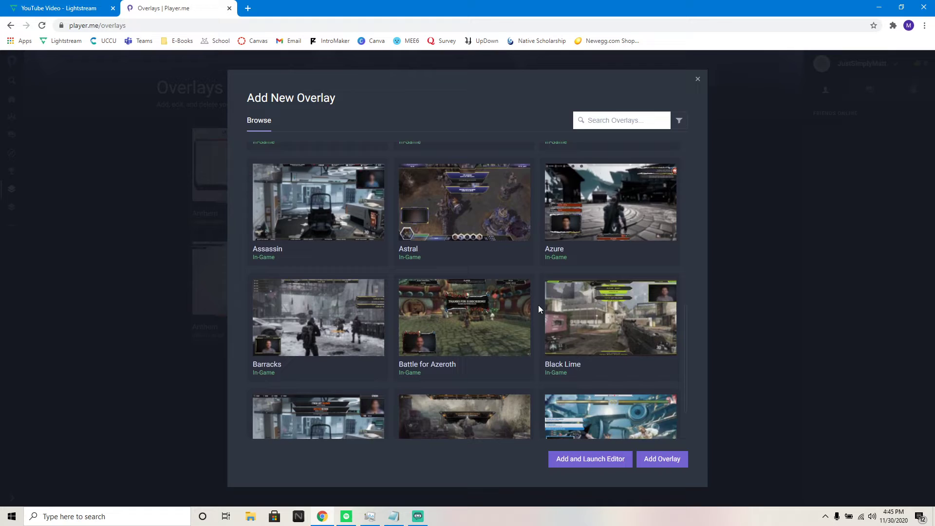
scroll(539, 305, "down", 8)
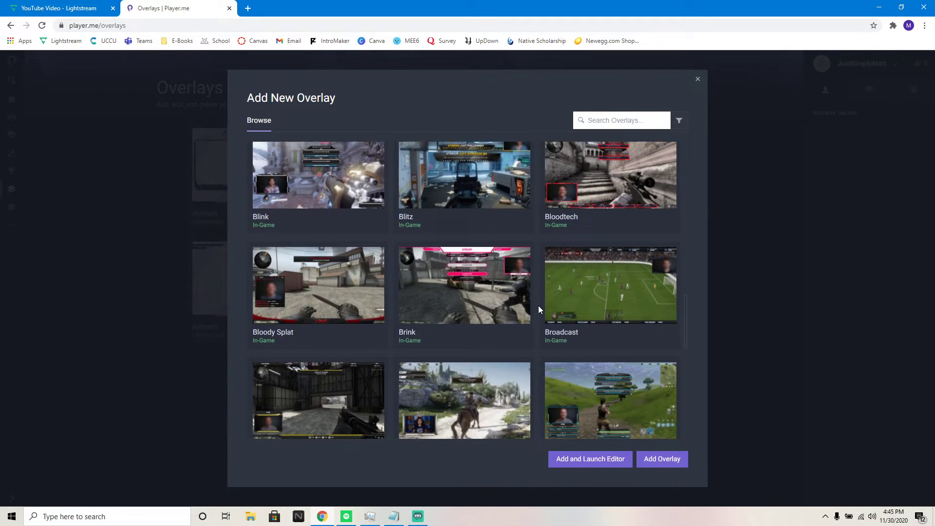
scroll(539, 306, "down", 8)
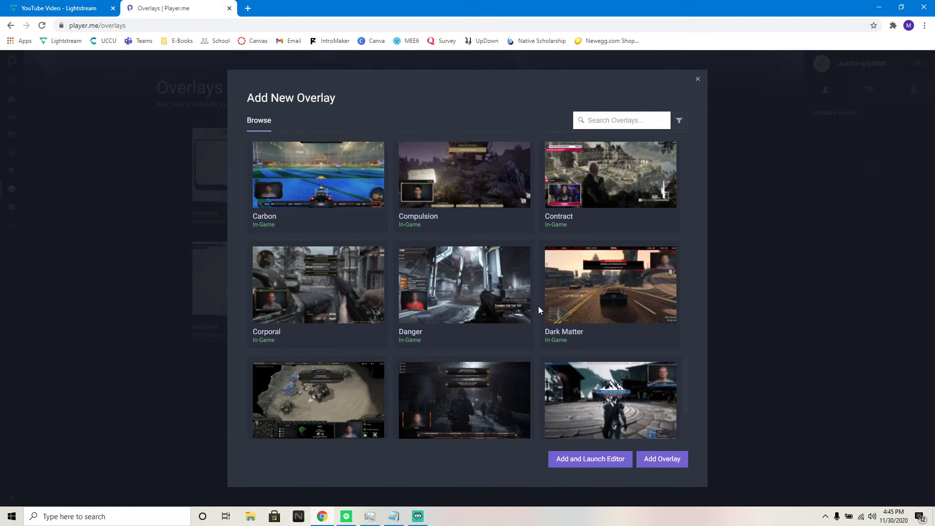
scroll(539, 307, "down", 2)
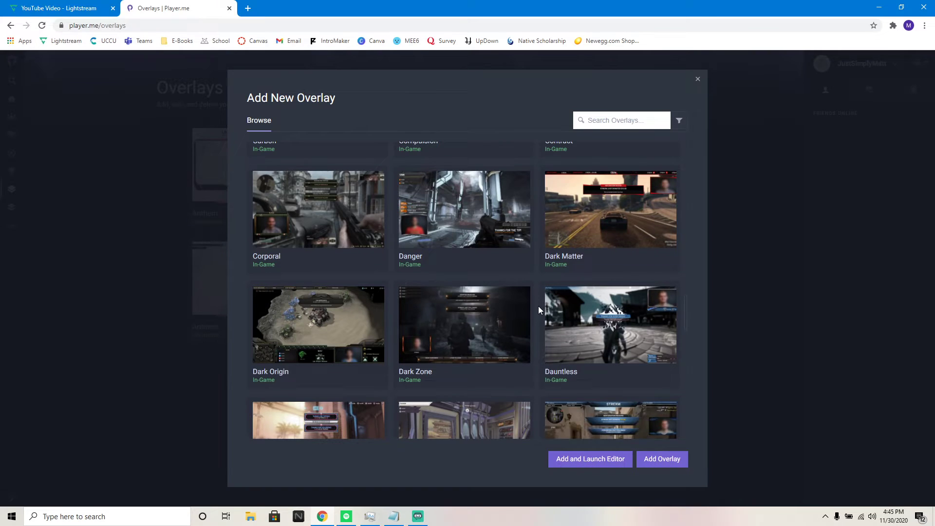
scroll(538, 309, "down", 2)
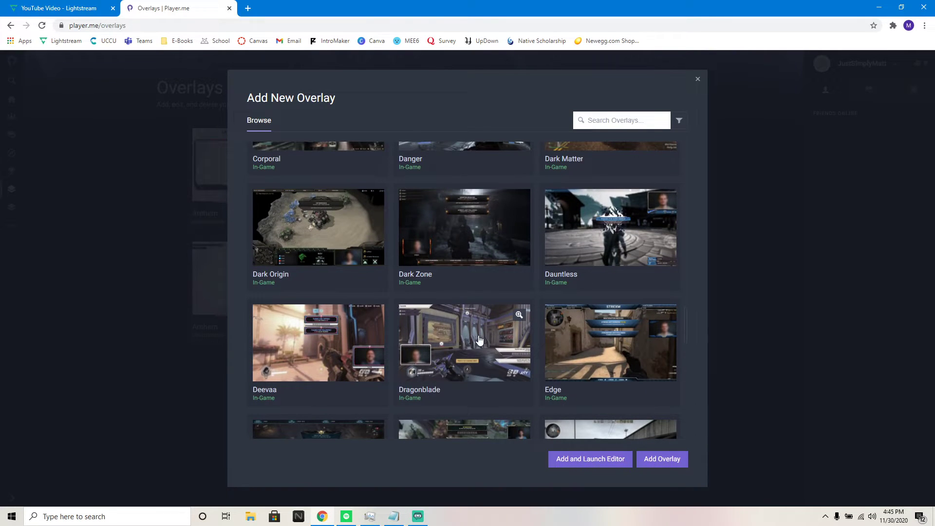
left_click(469, 348)
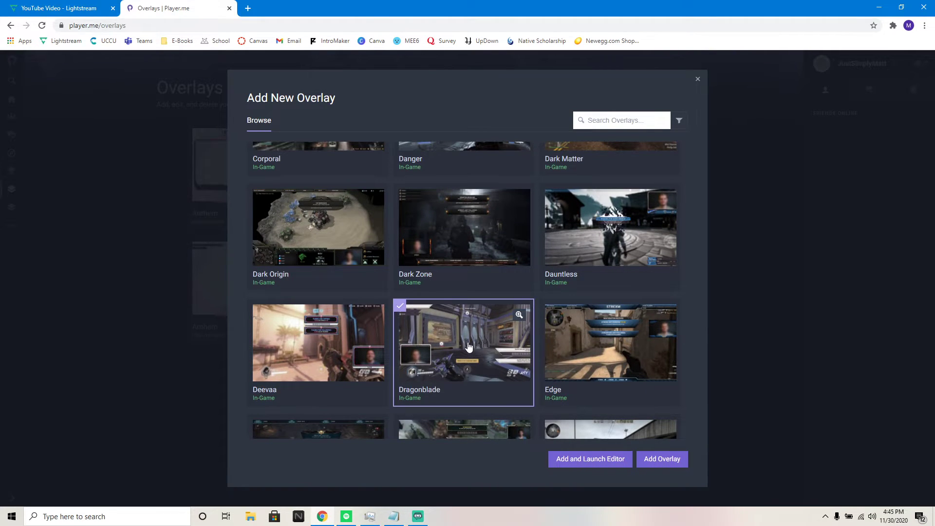
left_click(613, 468)
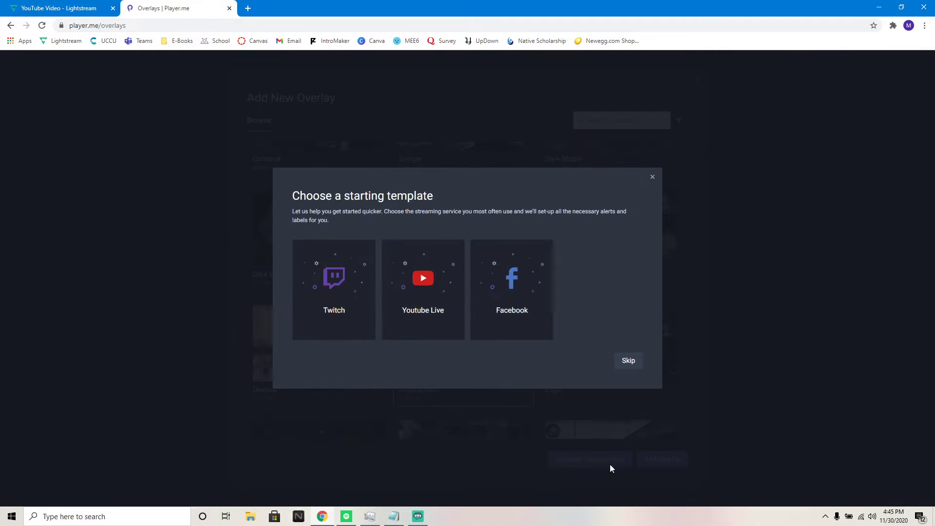
- Use the Twitch template, delete the Alerts widget group, and close the editor
left_click(329, 284)
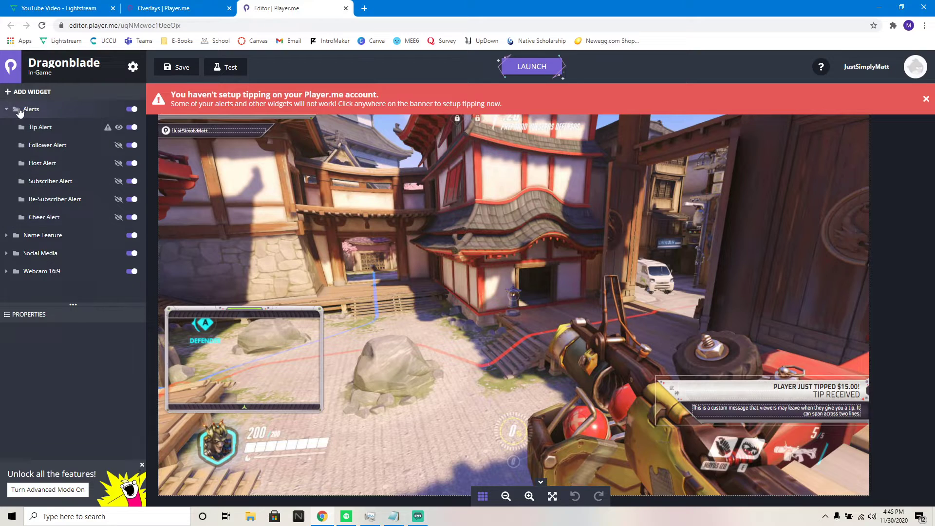
left_click(7, 110)
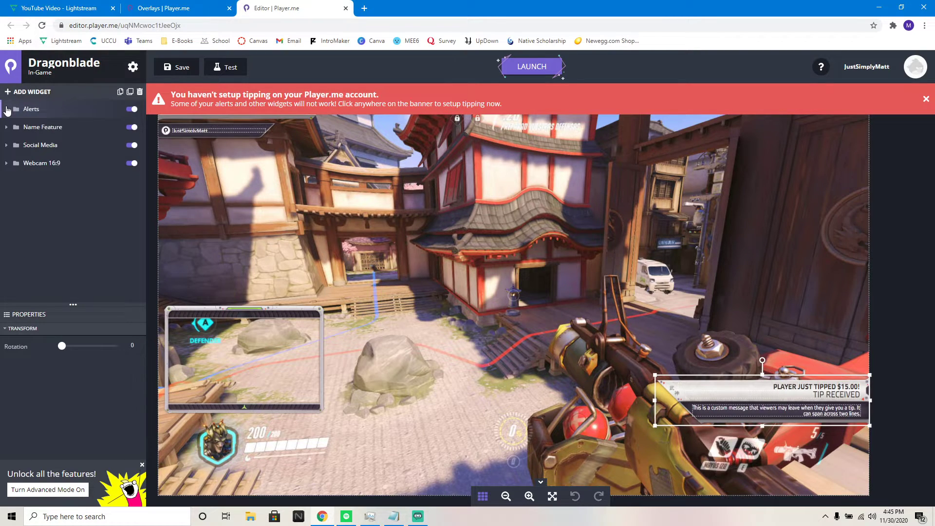
left_click(83, 109)
right_click(83, 110)
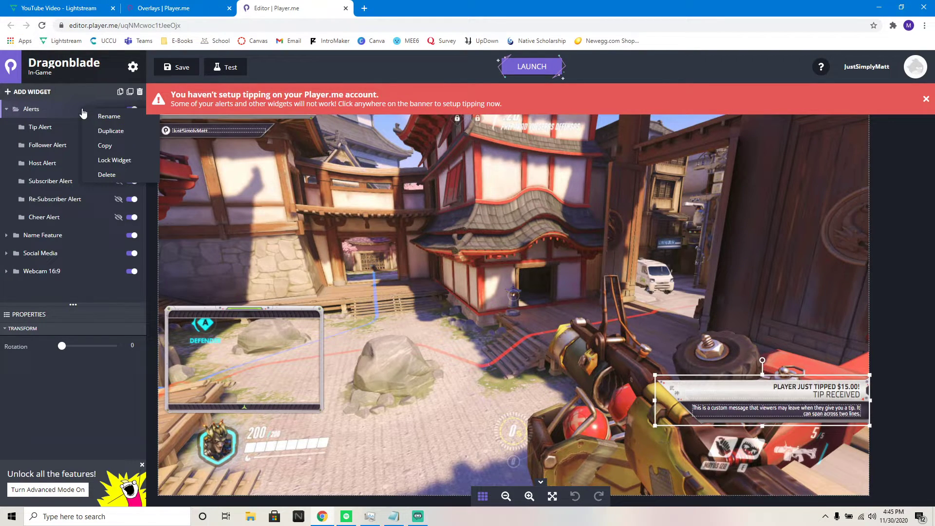
left_click(104, 175)
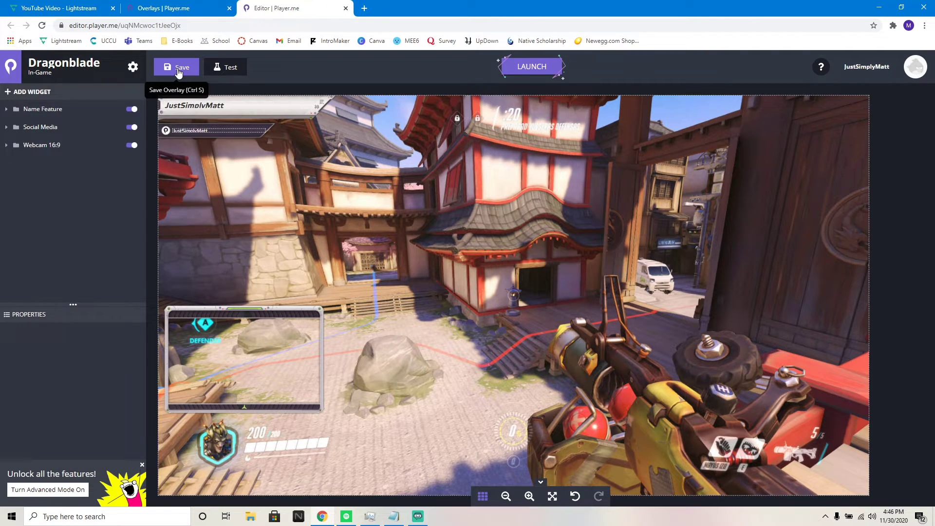
left_click(346, 8)
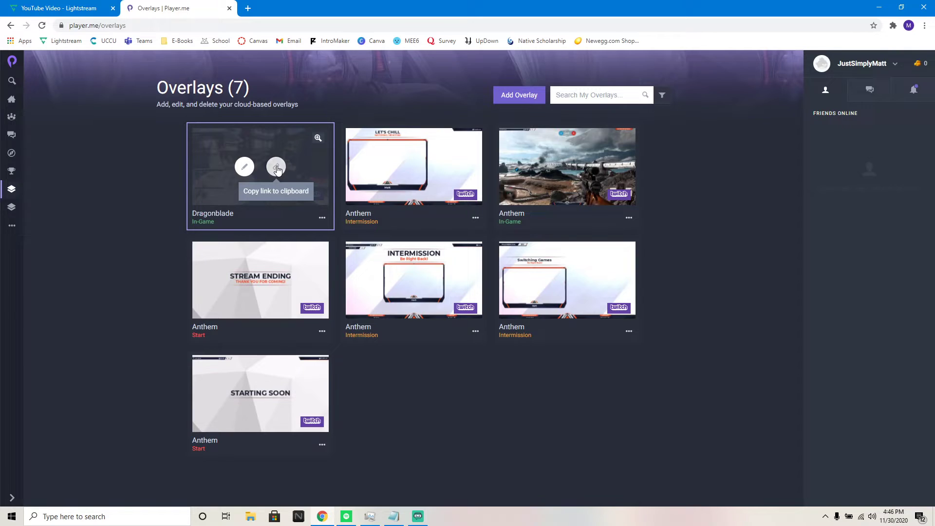
- Paste the Dragonblade overlay link into the Player.me Overlay layer's URL field
left_click(277, 168)
left_click(57, 6)
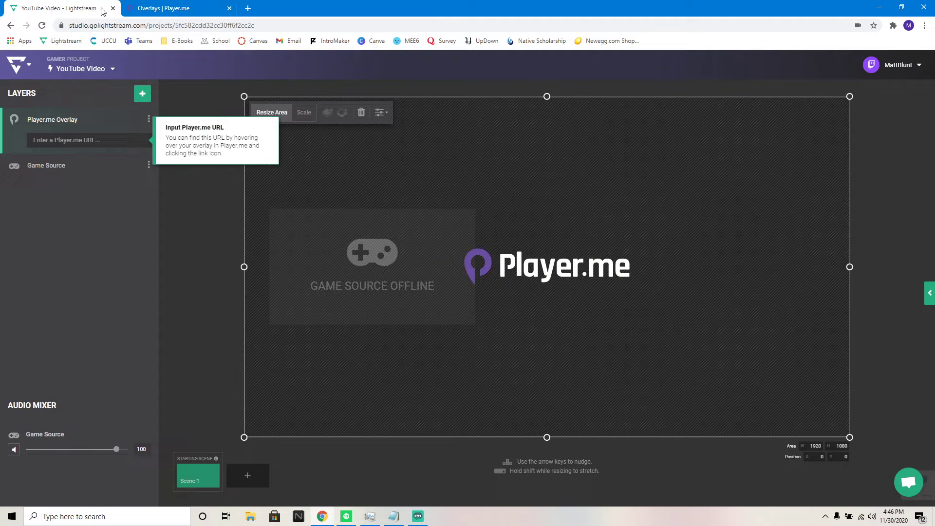
left_click(86, 138)
type("https://overlay.player.me/uqNMcwoc1tJeeOjx")
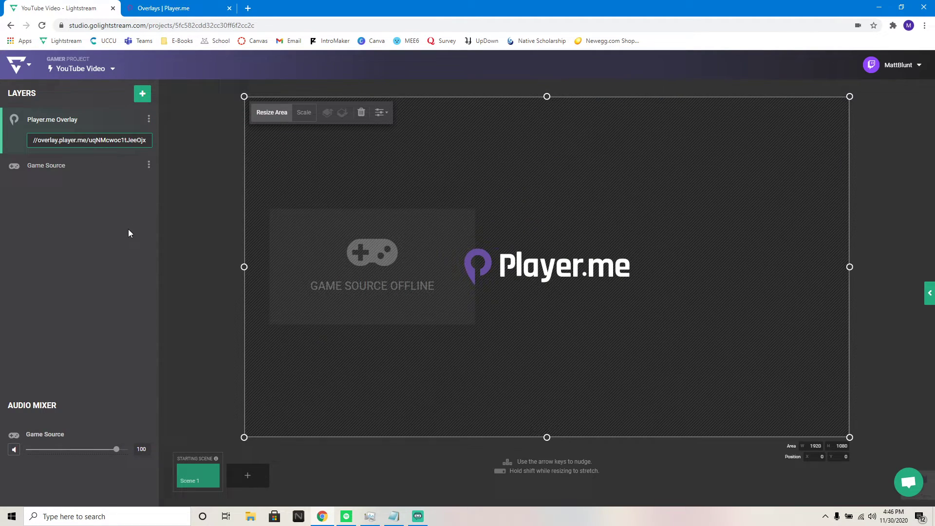
left_click(128, 229)
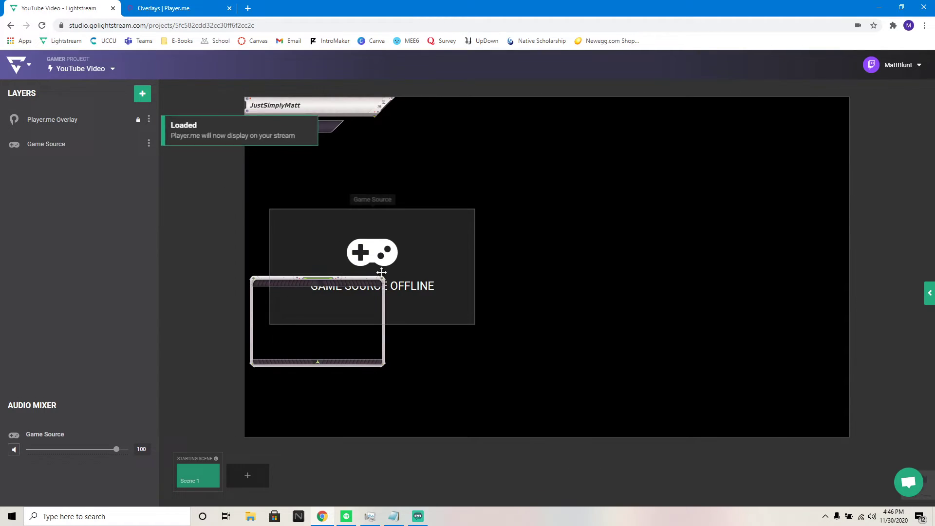
- Move the Game Source into the overlay's lower-left frame at 274 by 155
left_click(430, 258)
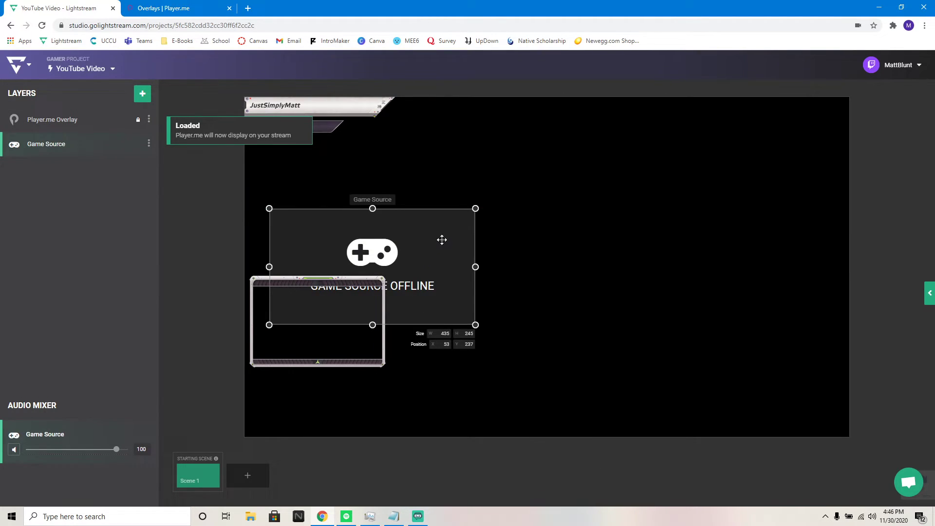
left_click_drag(441, 240, 382, 287)
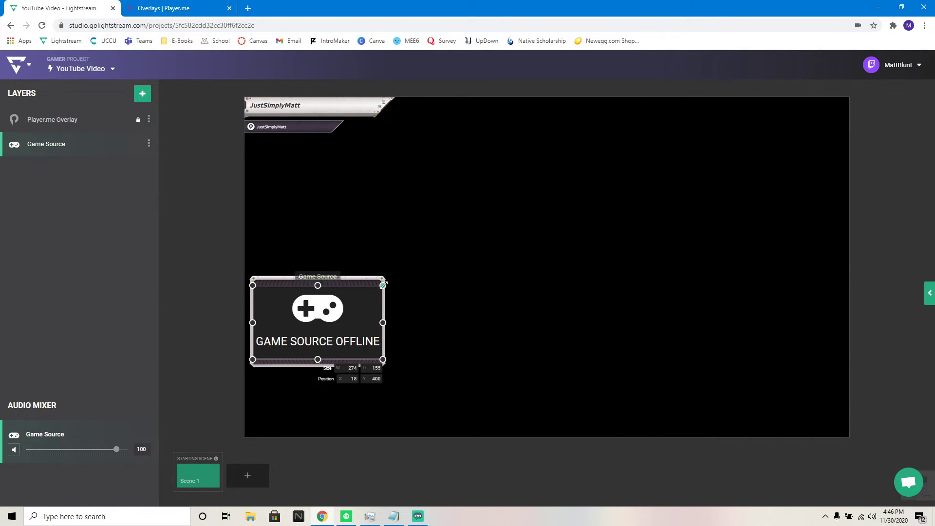
left_click(434, 280)
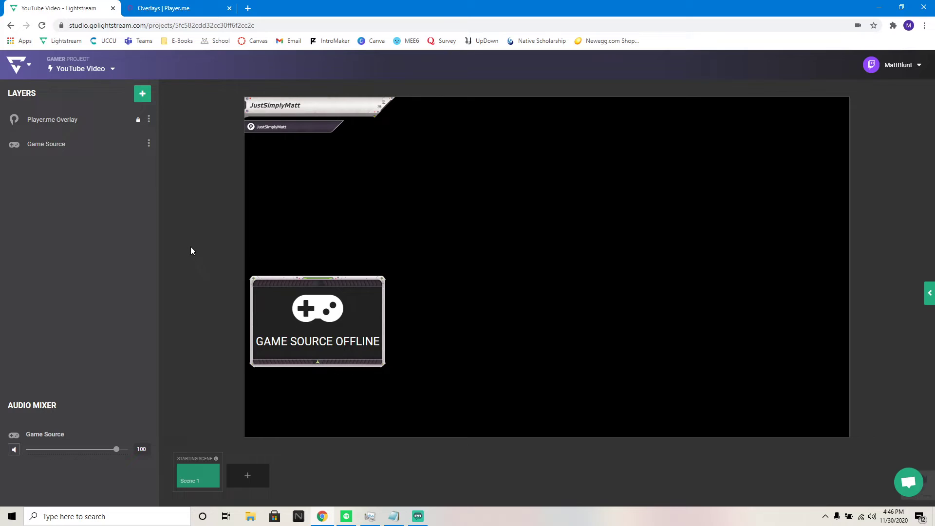
left_click(141, 99)
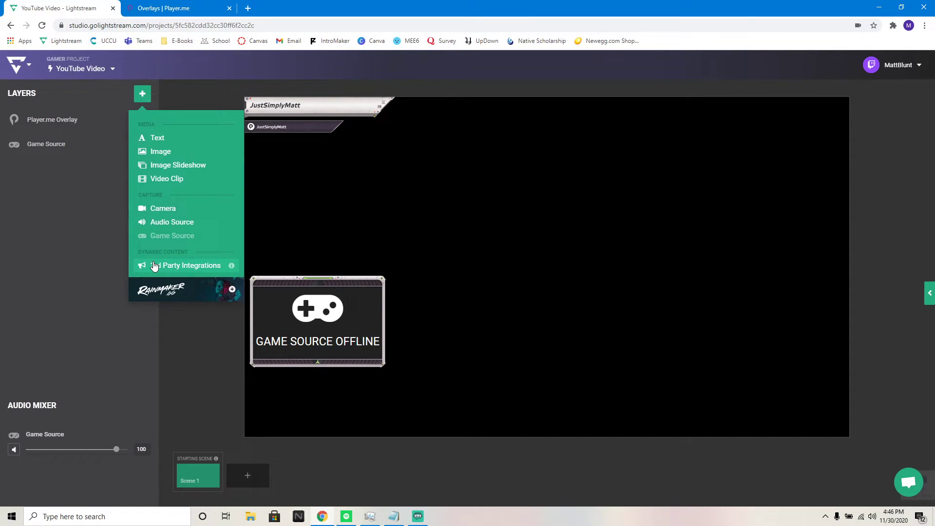
- Add a Streamlabs layer from the 3rd Party Integrations list
left_click(154, 266)
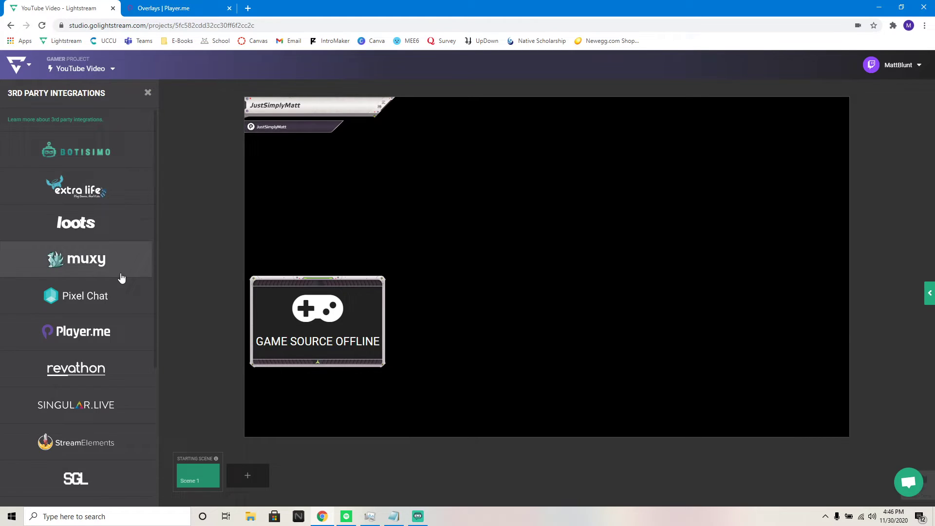
scroll(120, 292, "down", 3)
scroll(117, 305, "down", 1)
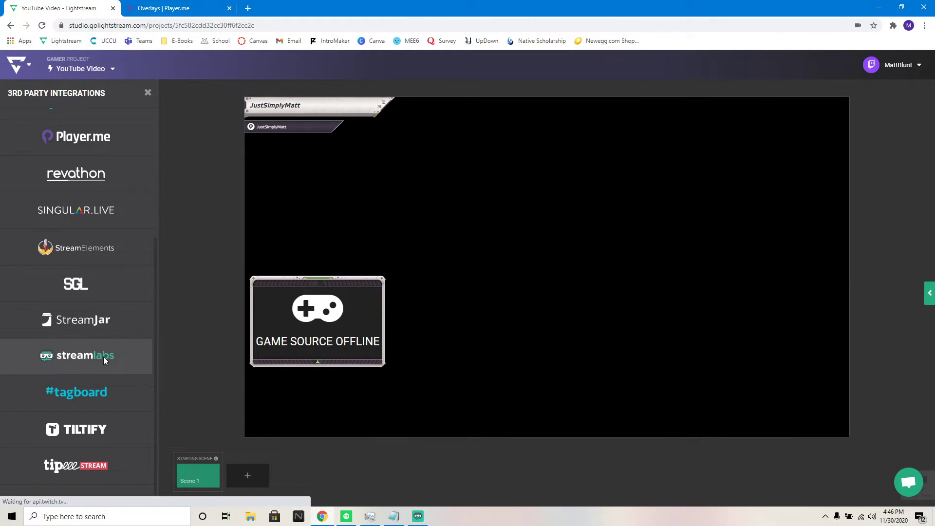
left_click(103, 358)
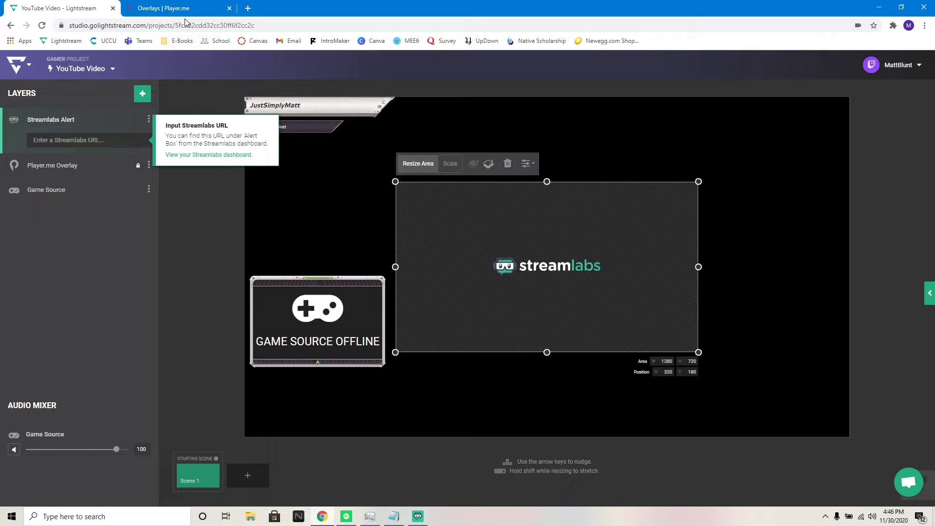
- Open streamlabs.com/dashboard in a new browser tab
left_click(248, 8)
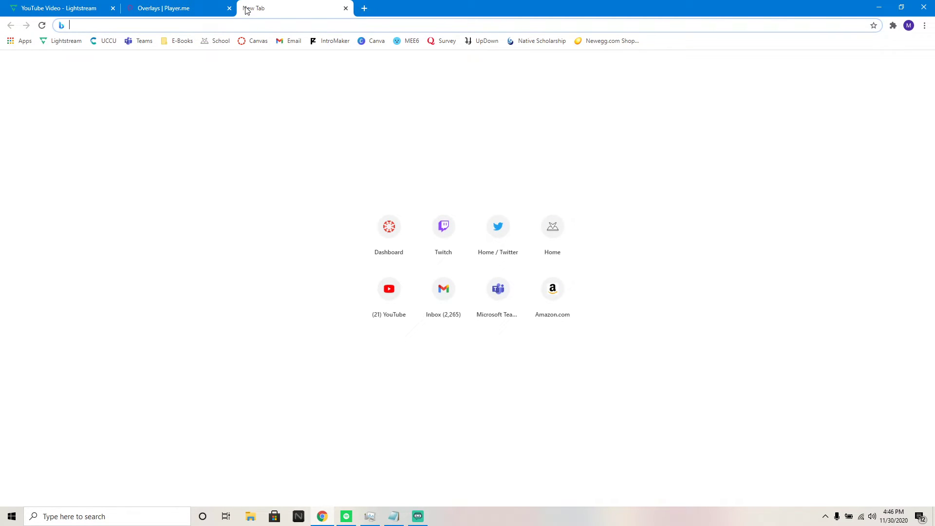
type("streamla")
key("Return")
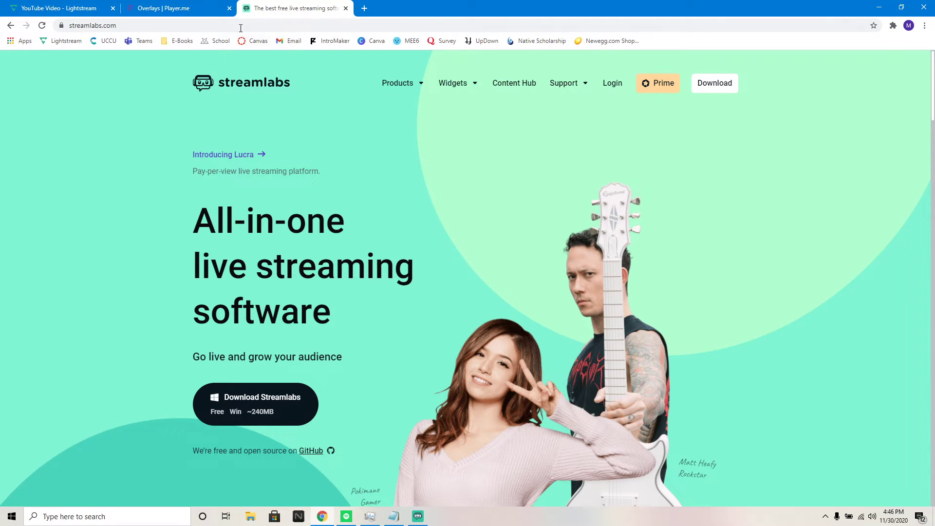
left_click(196, 28)
double_click(196, 28)
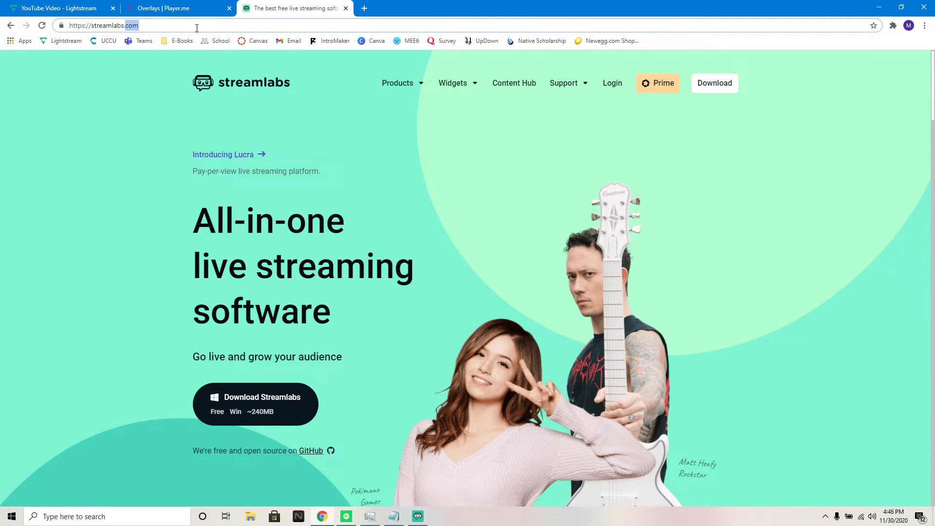
type("/da")
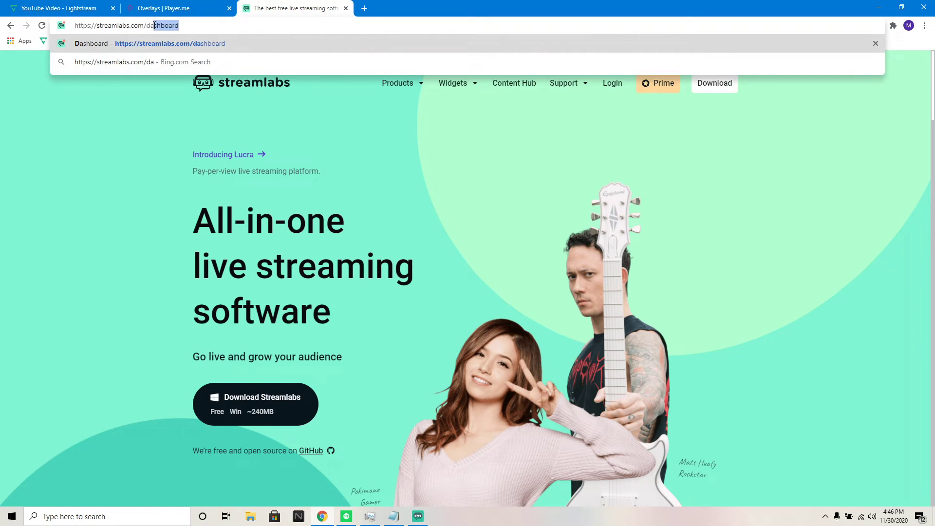
type("shboard")
key("Return")
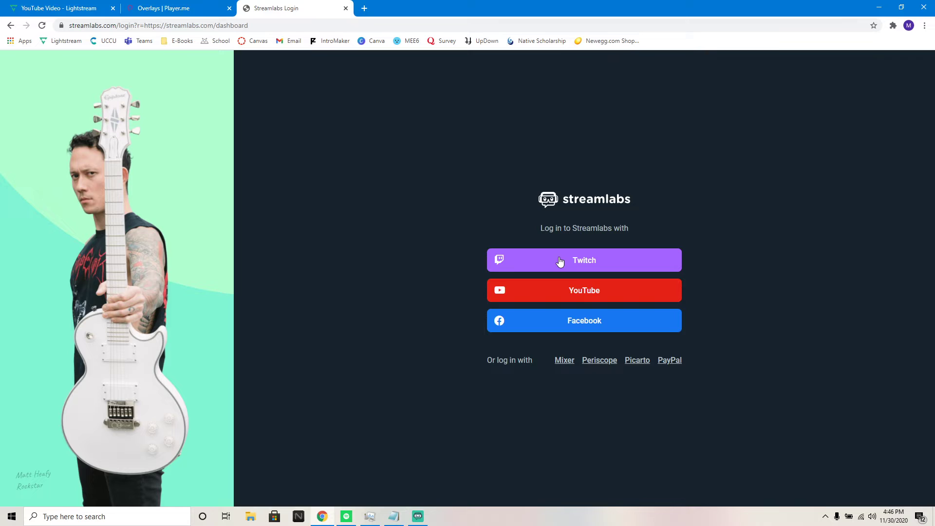
- Log in with Twitch and copy the Alert Box widget URL
left_click(560, 262)
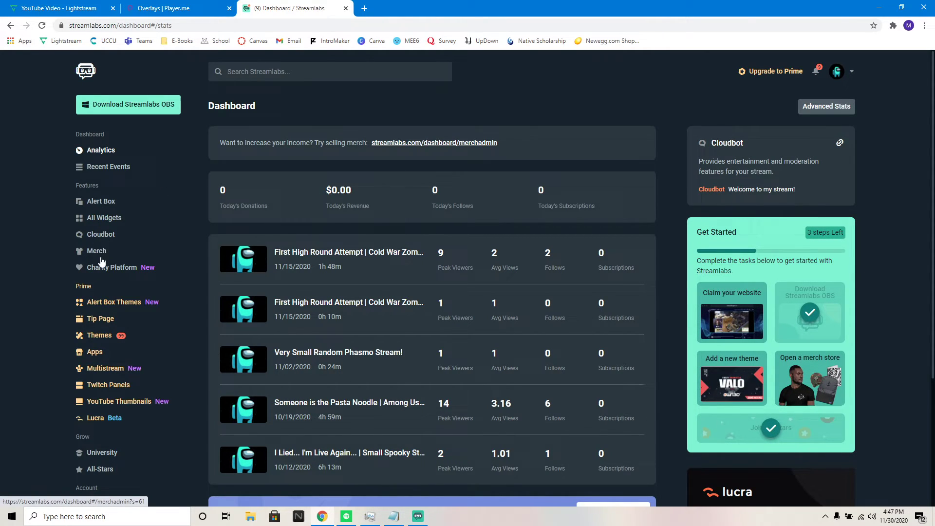
scroll(86, 252, "down", 1)
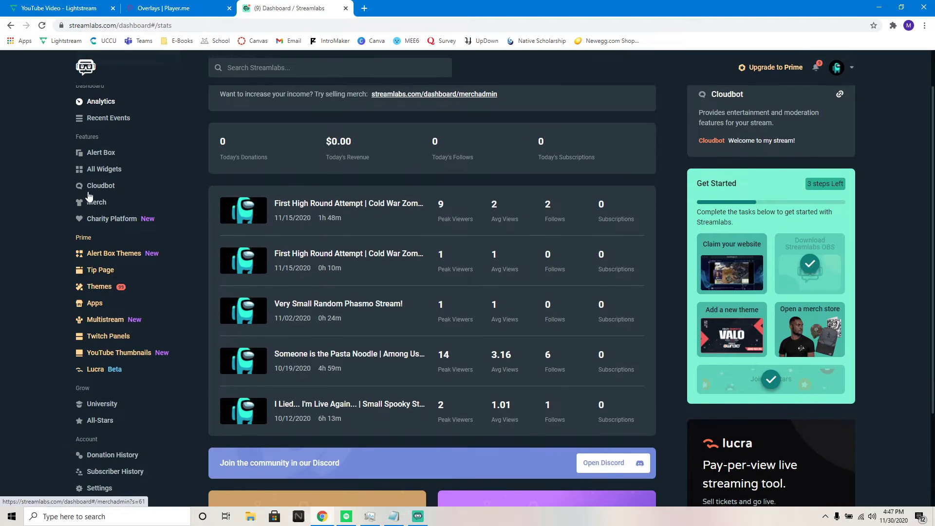
left_click(100, 154)
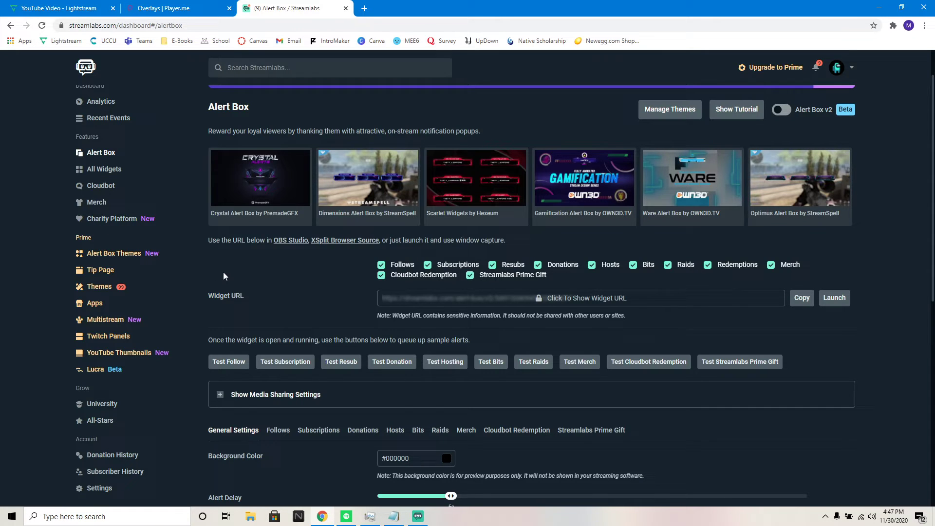
scroll(298, 282, "down", 5)
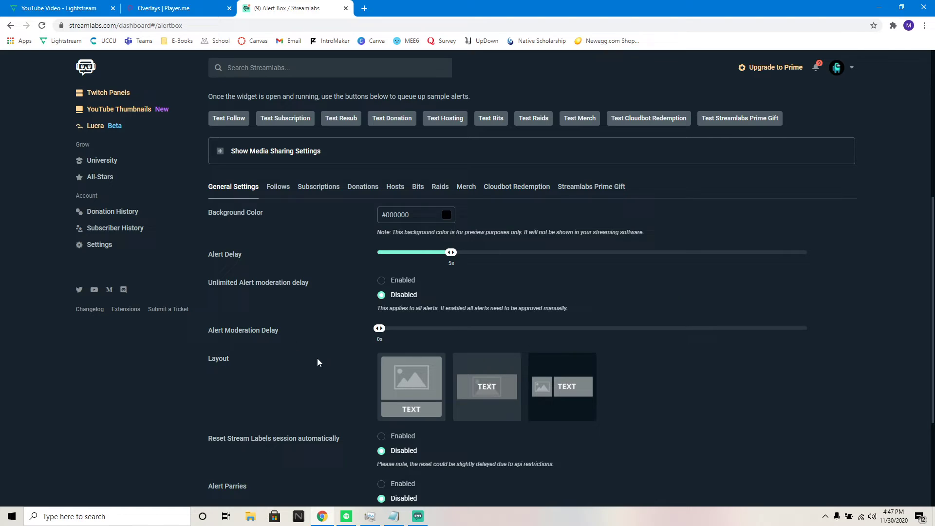
scroll(673, 425, "down", 3)
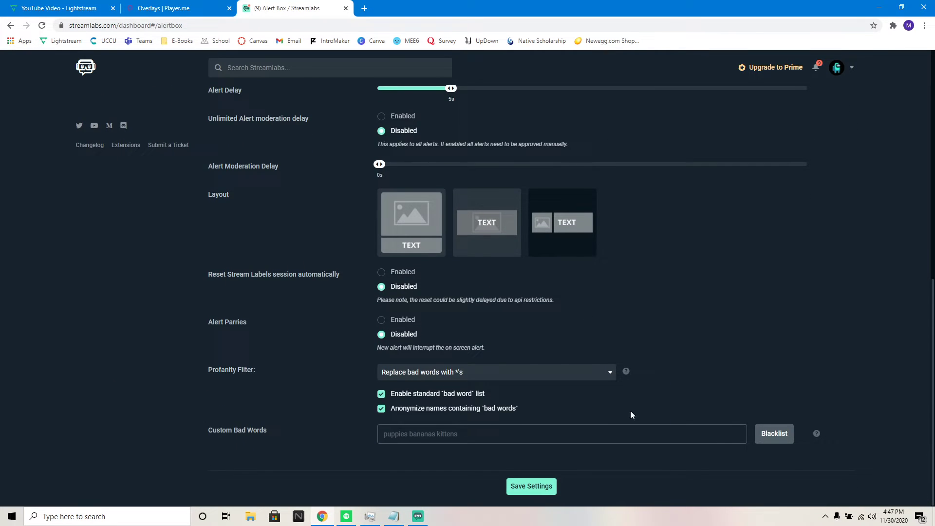
scroll(630, 410, "up", 1)
scroll(694, 414, "up", 6)
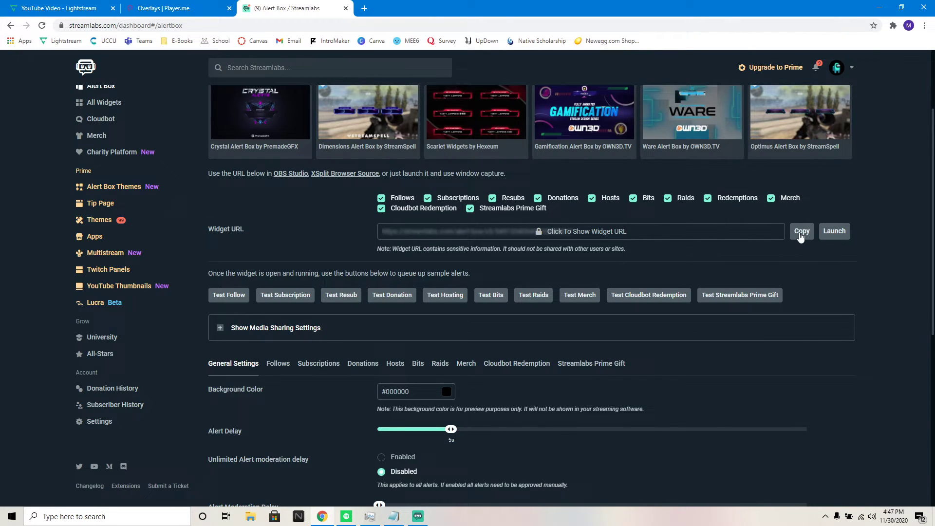
left_click(800, 235)
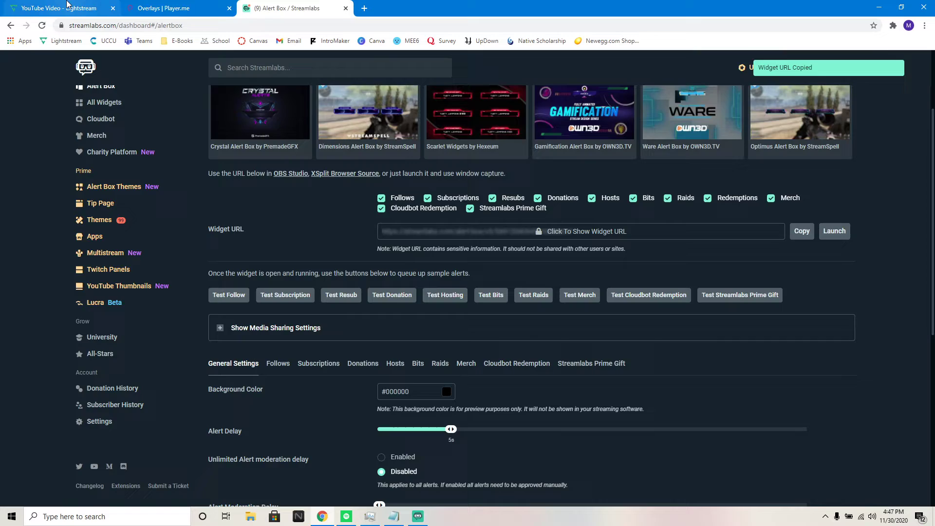
- Paste the Streamlabs widget URL into the alert layer's URL field
left_click(68, 7)
left_click(78, 139)
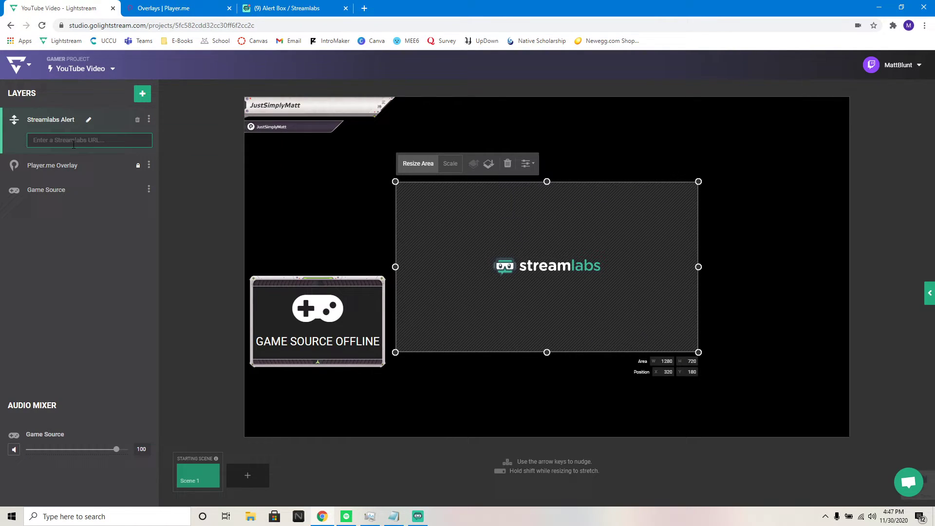
key("ctrl+v")
left_click(200, 197)
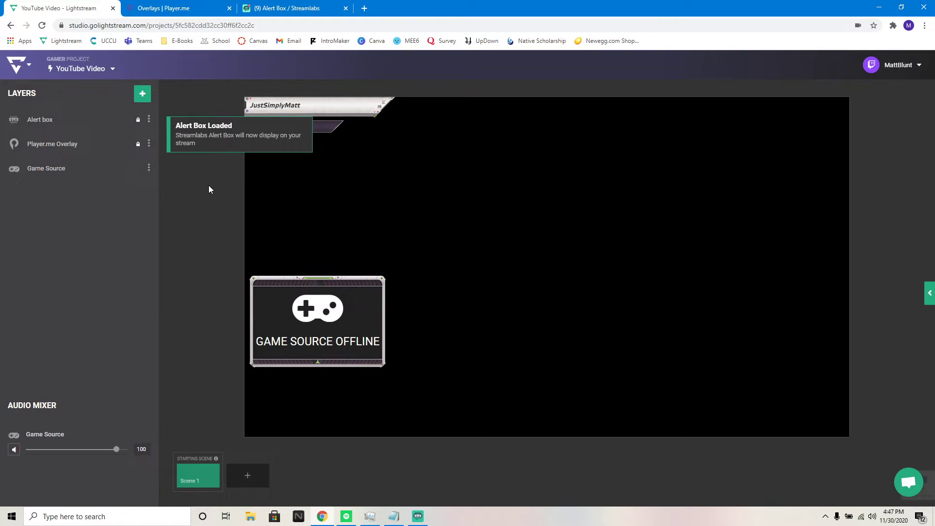
- Move the Alert box up near the top of the canvas, to 320, 25
left_click(103, 119)
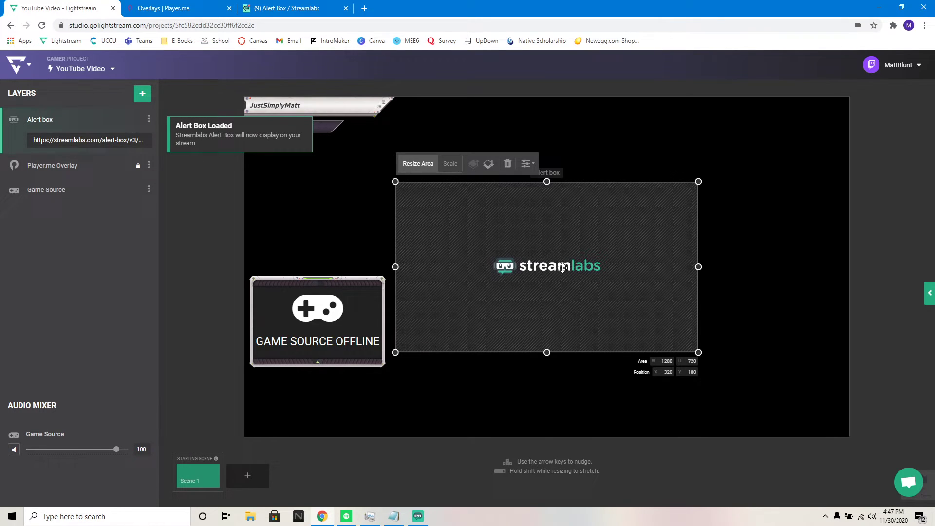
left_click_drag(570, 263, 566, 195)
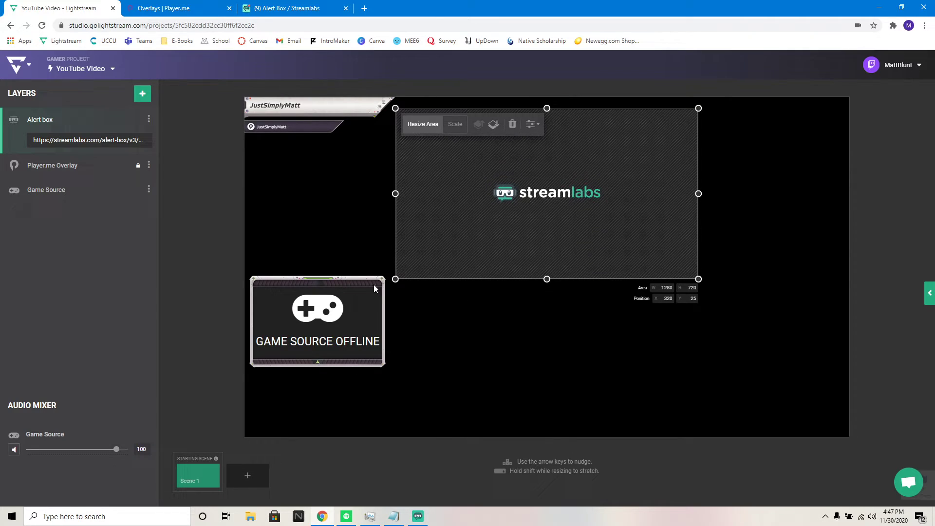
left_click(213, 235)
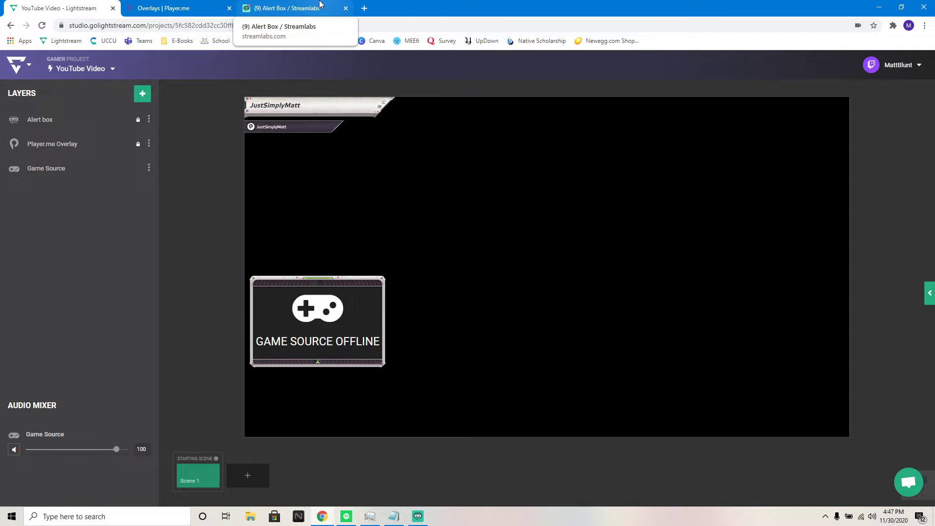
- Send test follow and bits alerts from Streamlabs and watch them in Lightstream
left_click(292, 8)
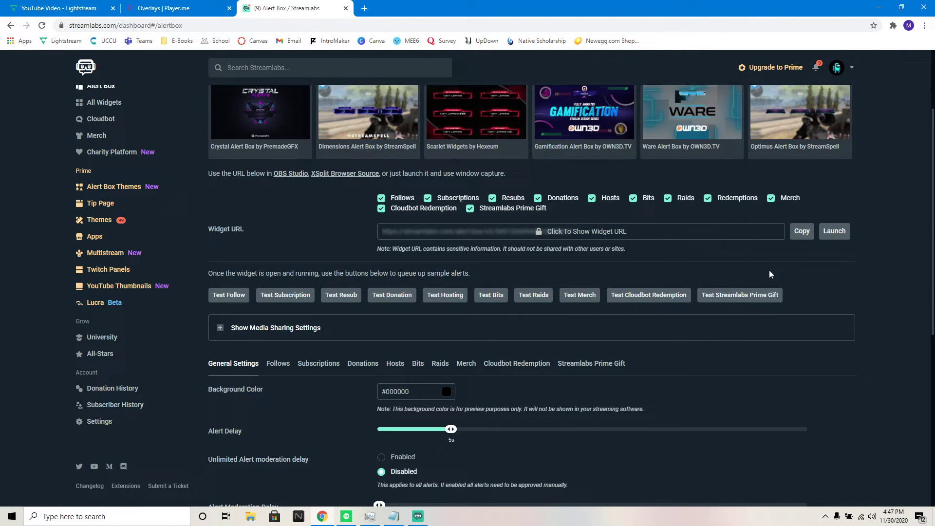
left_click(243, 296)
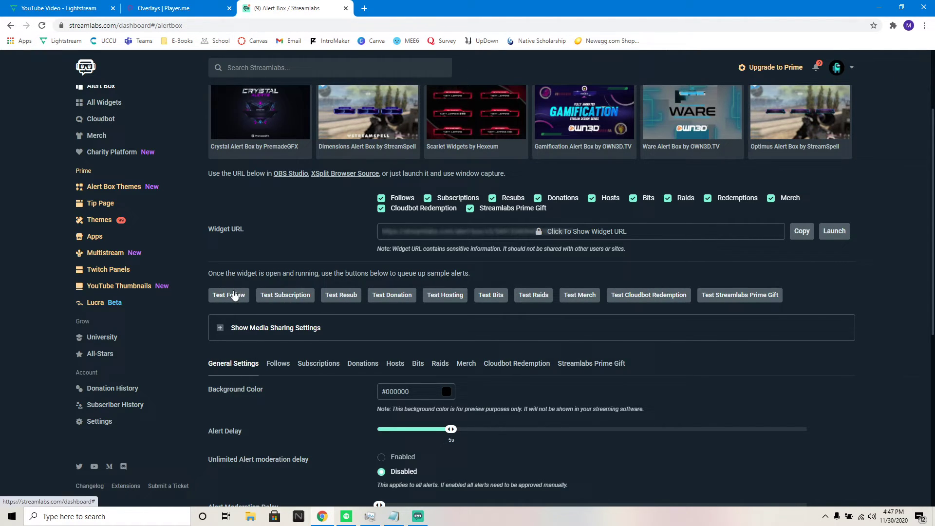
left_click(77, 7)
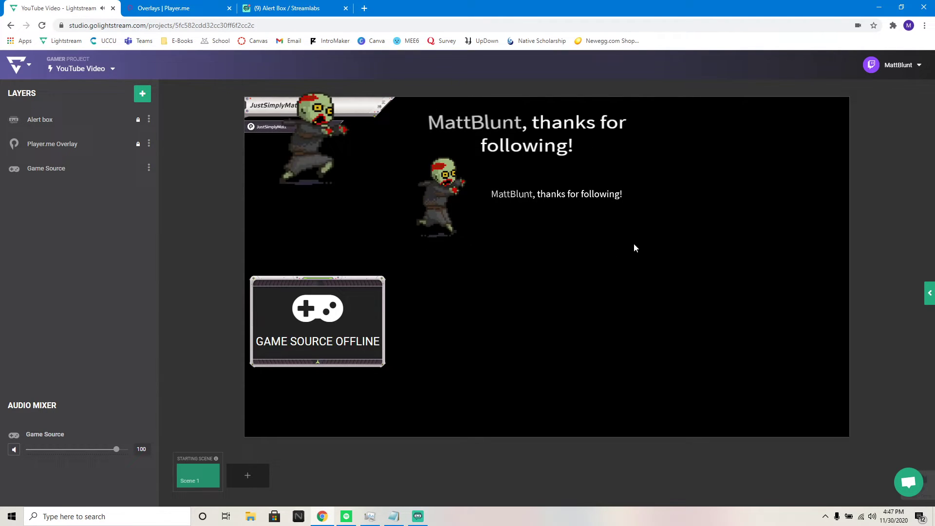
left_click(292, 8)
left_click(491, 295)
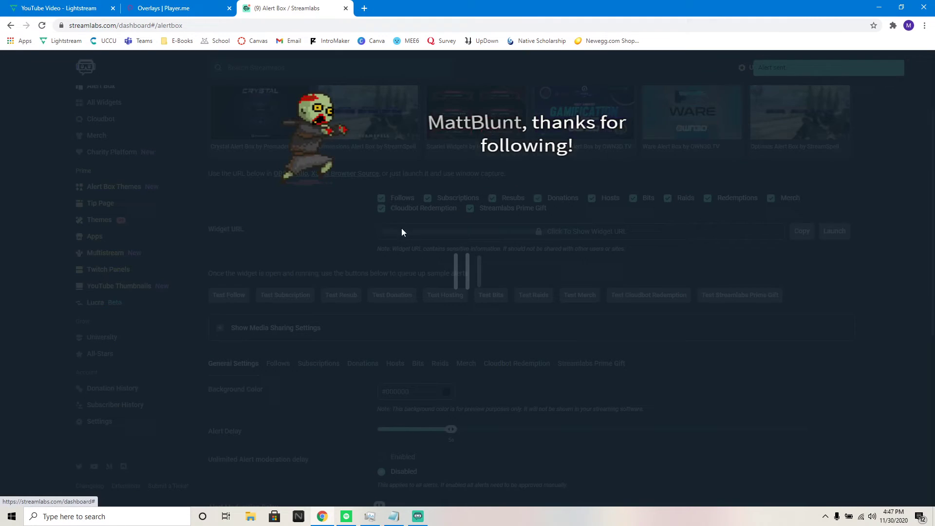
key("ctrl+1")
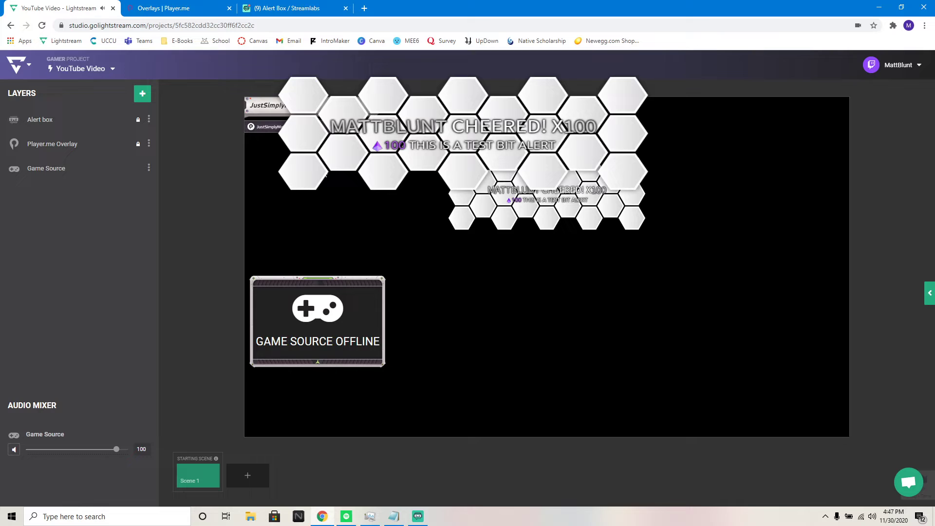
- Narrow the Alert box from its left edge to 1132 by 720
left_click(89, 119)
left_click(118, 116)
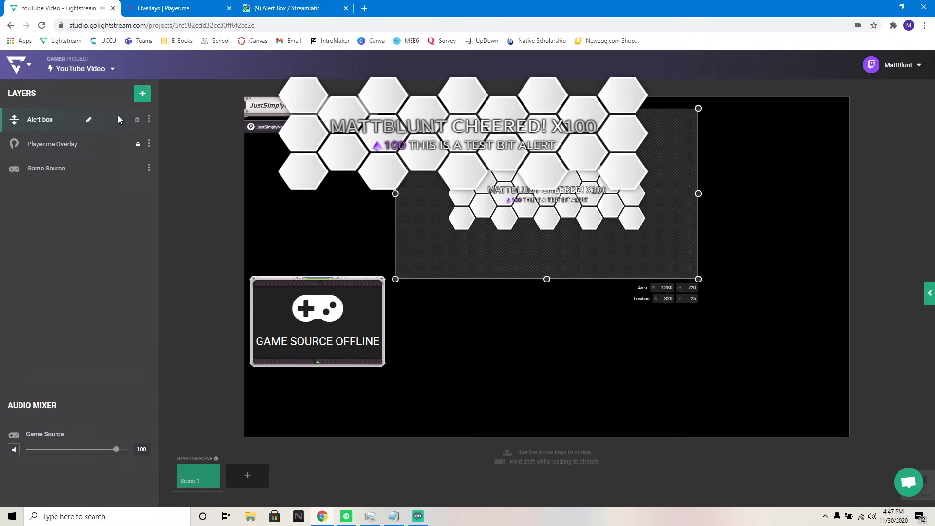
left_click_drag(396, 194, 430, 193)
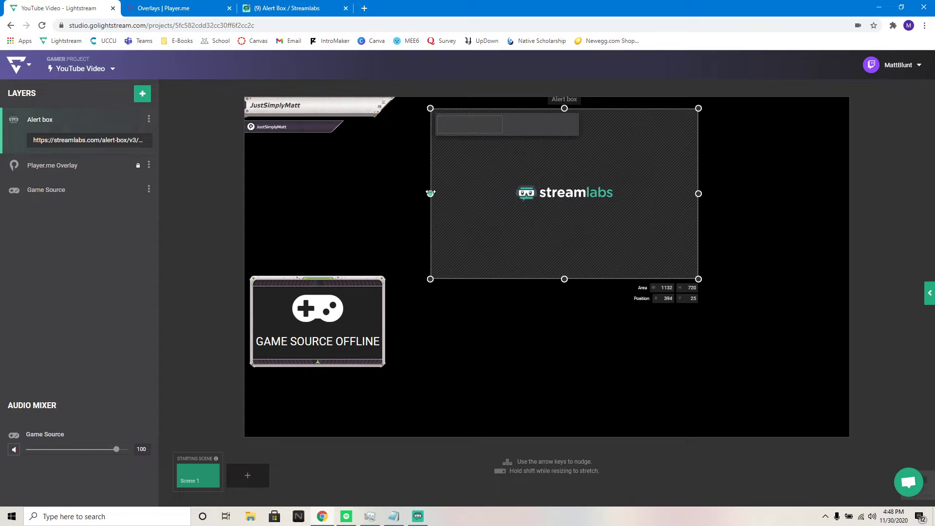
left_click(191, 203)
- Browse the 3rd Party Integrations options in Lightstream's Add Layer menu
left_click(143, 97)
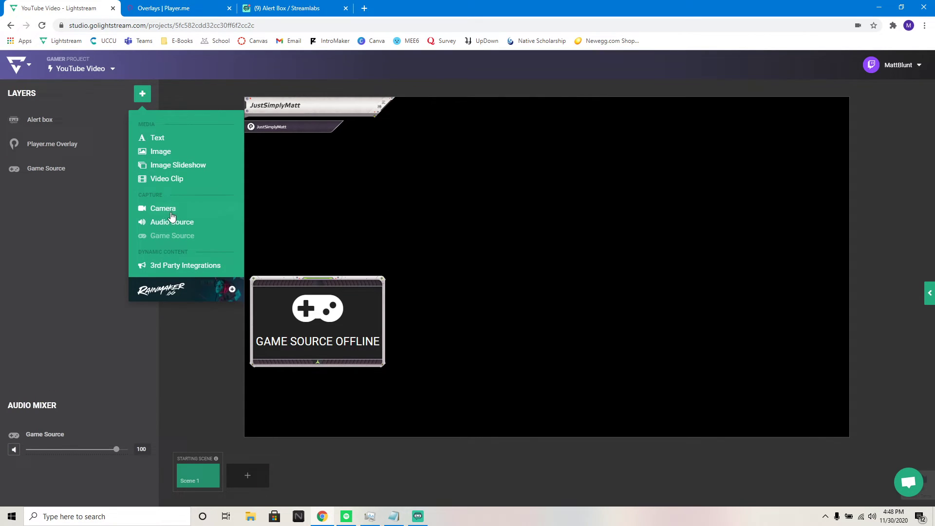
left_click(170, 273)
scroll(98, 288, "down", 4)
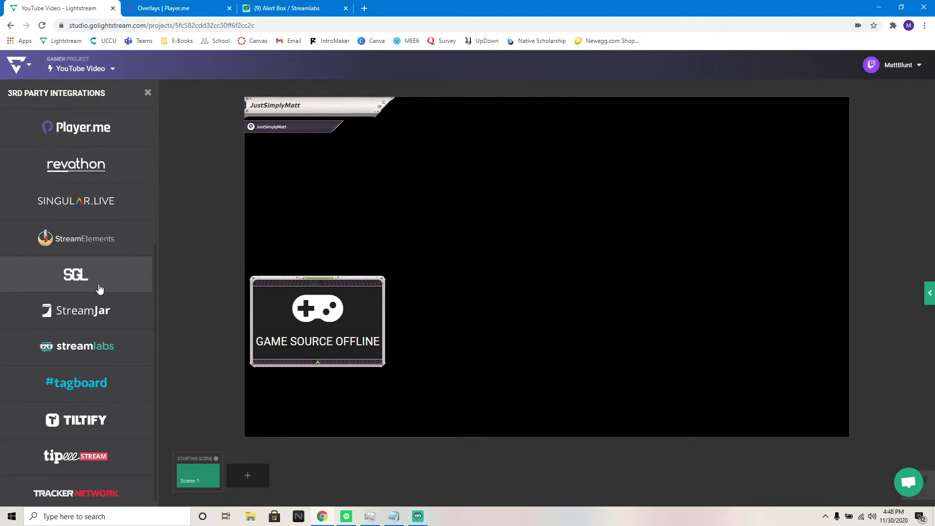
scroll(138, 340, "up", 5)
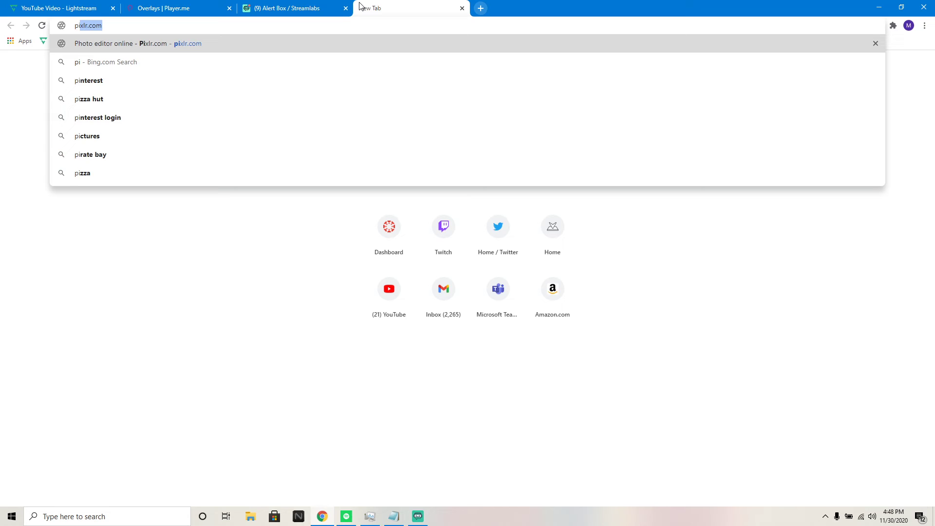
- Search 'pixel chat', open pixelchat.tv, log in with Twitch and go to Overlays
type("l chat")
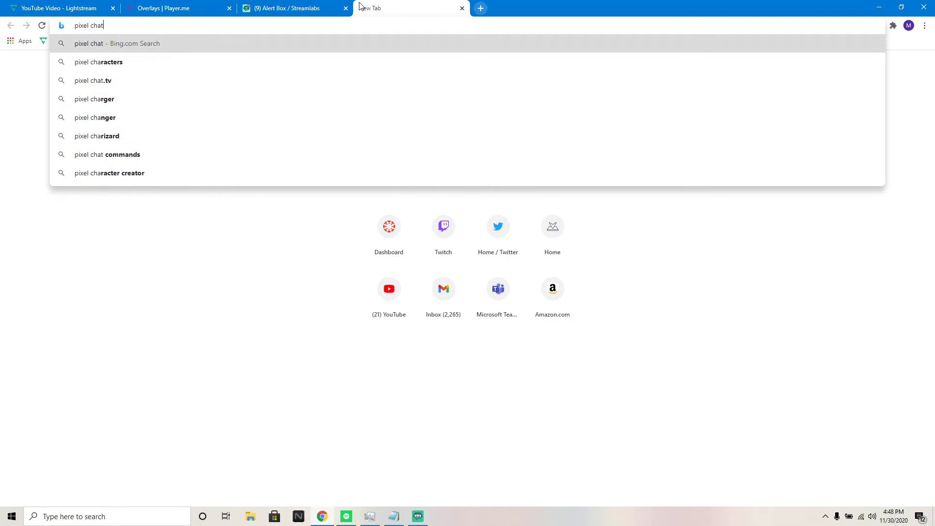
key("Return")
left_click(200, 140)
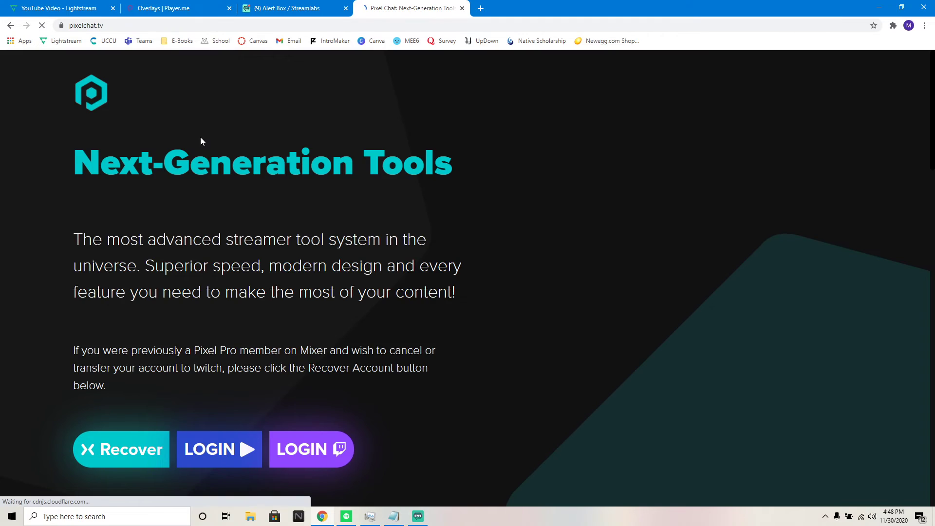
left_click(310, 464)
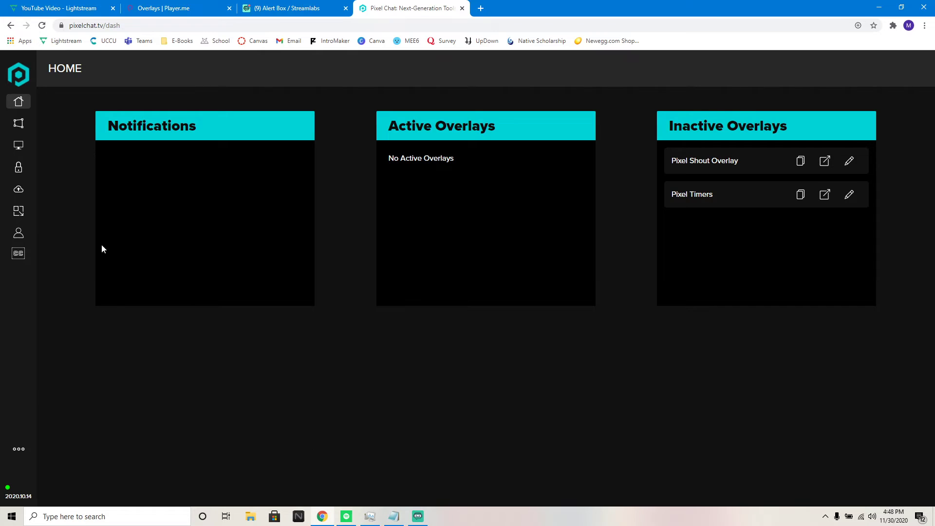
left_click(18, 123)
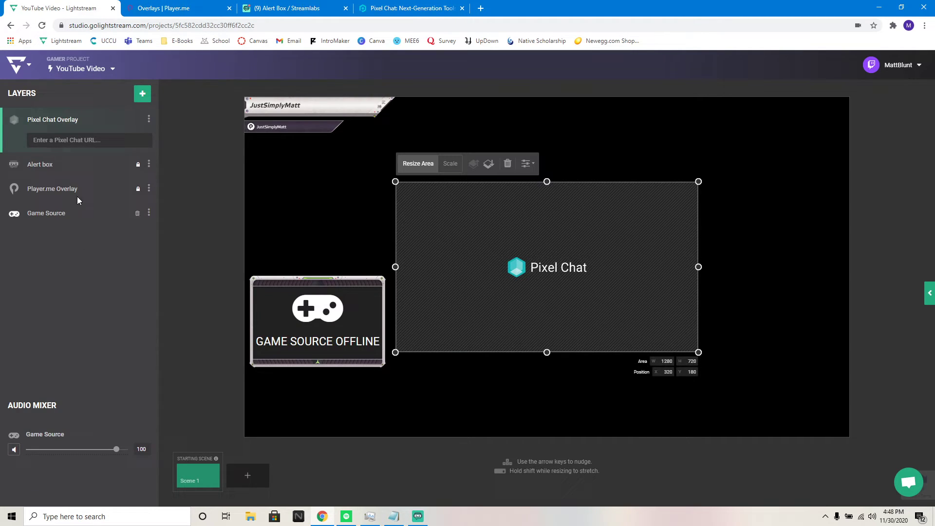
- Paste the Pixel Chat overlay URL into the Pixel Chat layer so the overlay loads
left_click(86, 139)
key("ctrl+v")
left_click(208, 235)
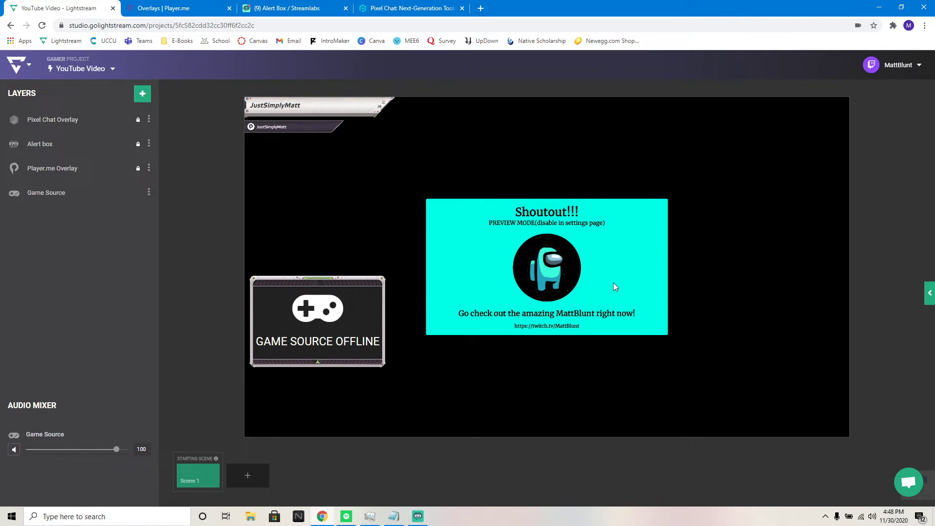
- Resize the Pixel Chat shoutout overlay and move it into the canvas's top-right corner
left_click(109, 119)
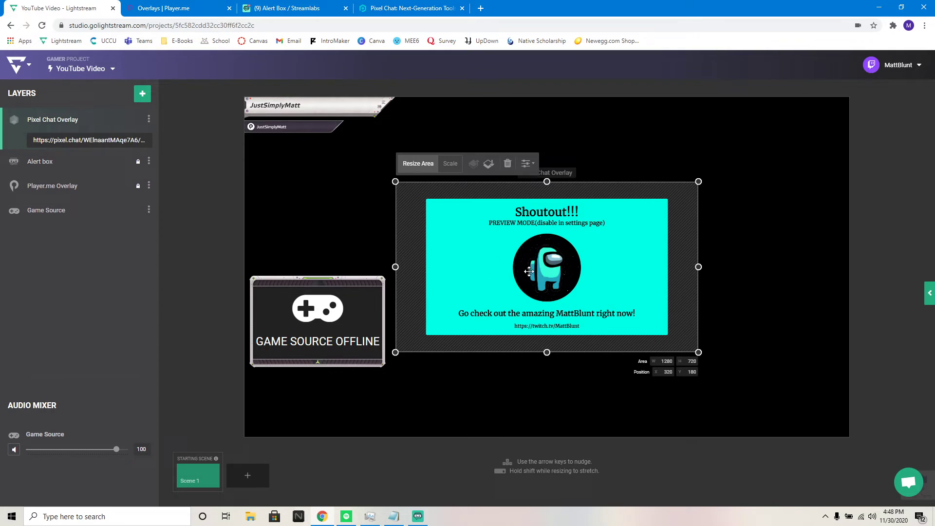
left_click_drag(550, 273, 682, 200)
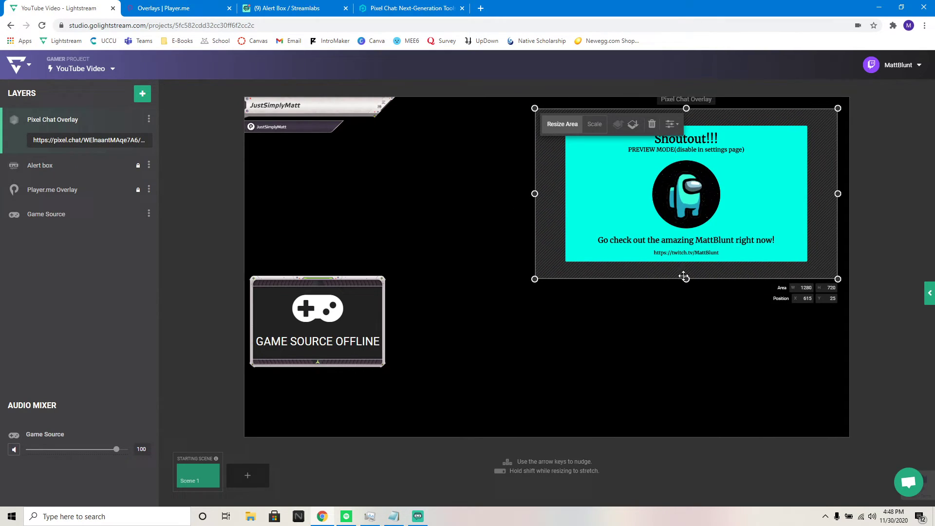
left_click_drag(535, 194, 672, 194)
left_click_drag(790, 202, 804, 192)
left_click(856, 273)
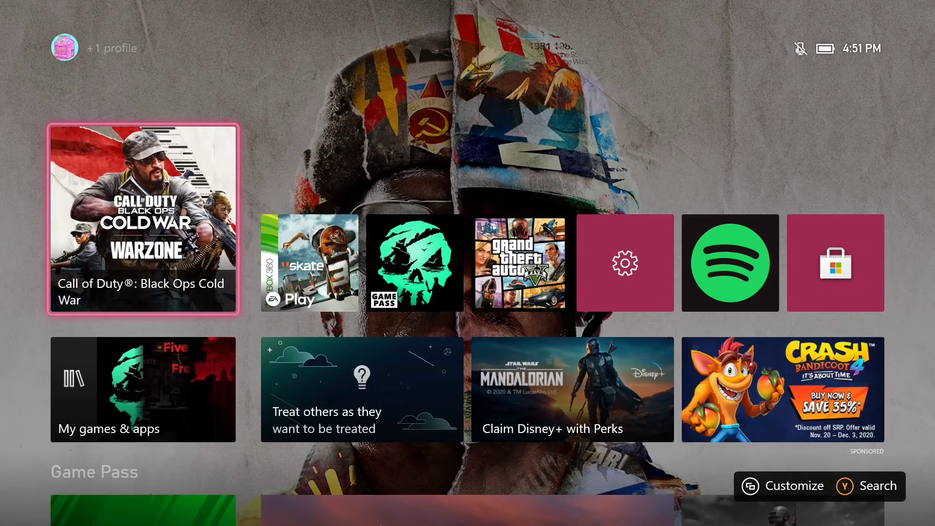
- Launch Twitch from the Xbox Apps library and open its Broadcast page
key("Down")
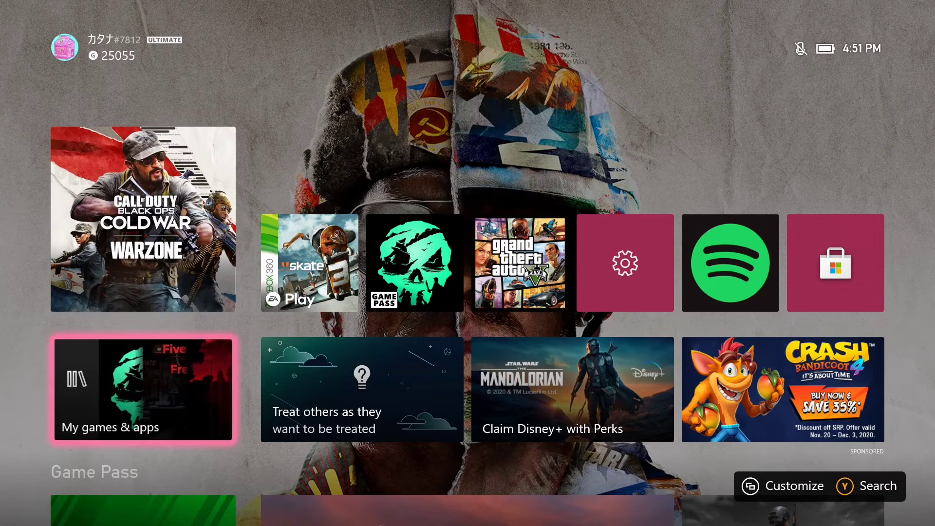
key("Return")
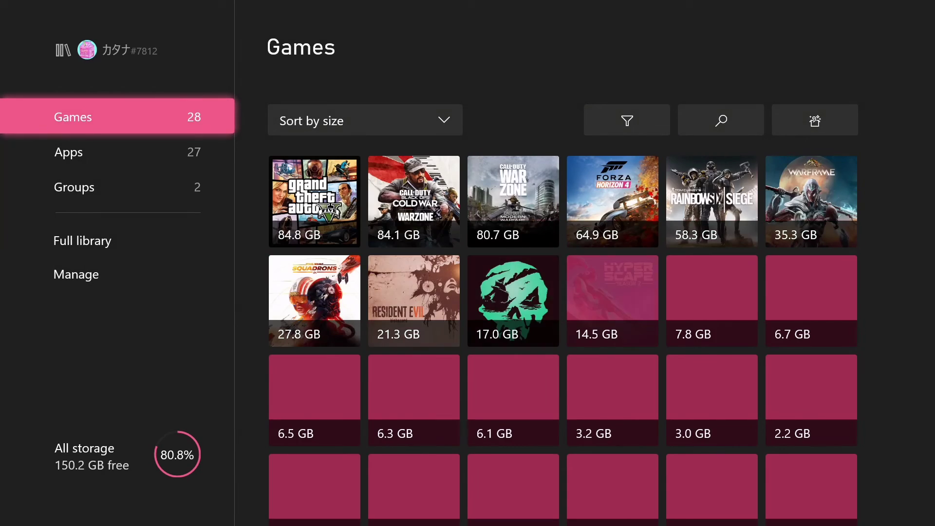
key("Down")
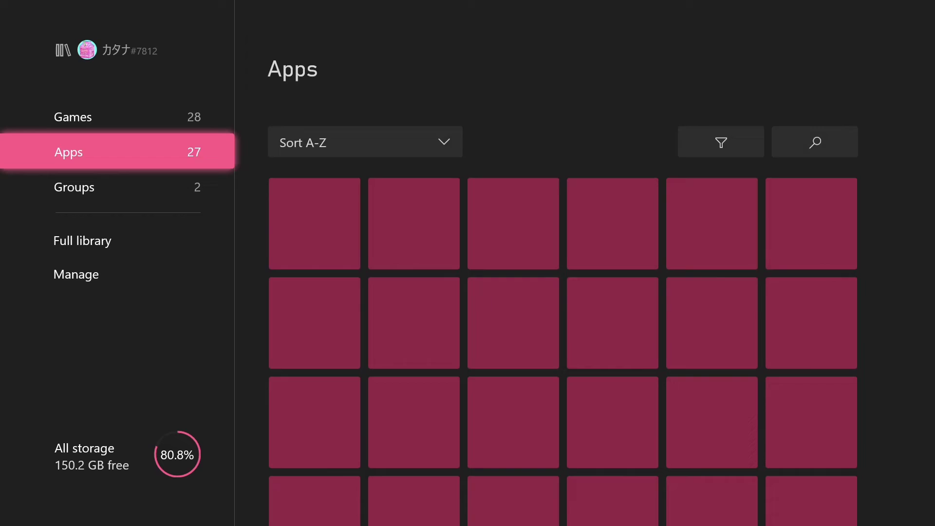
key("Right")
key("Right")
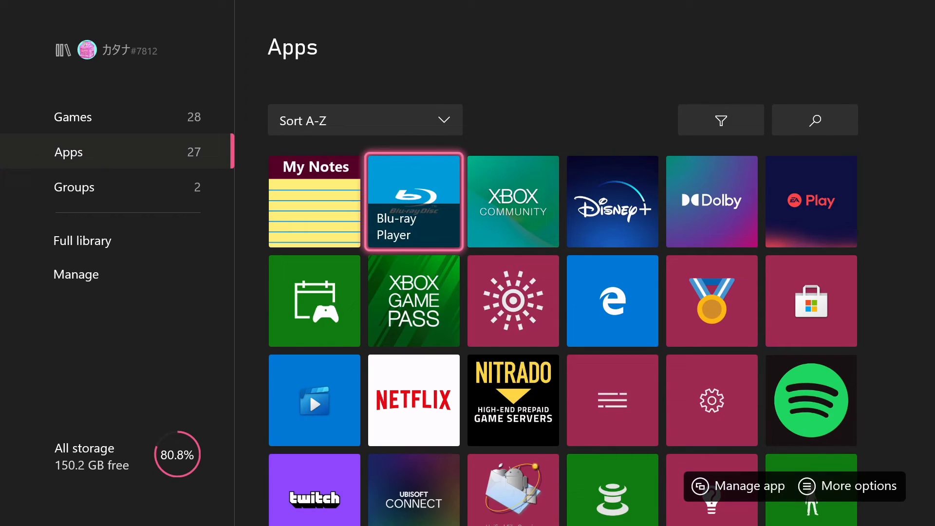
key("Right")
key("Down")
key("Down")
key("Down")
key("Left")
key("Left")
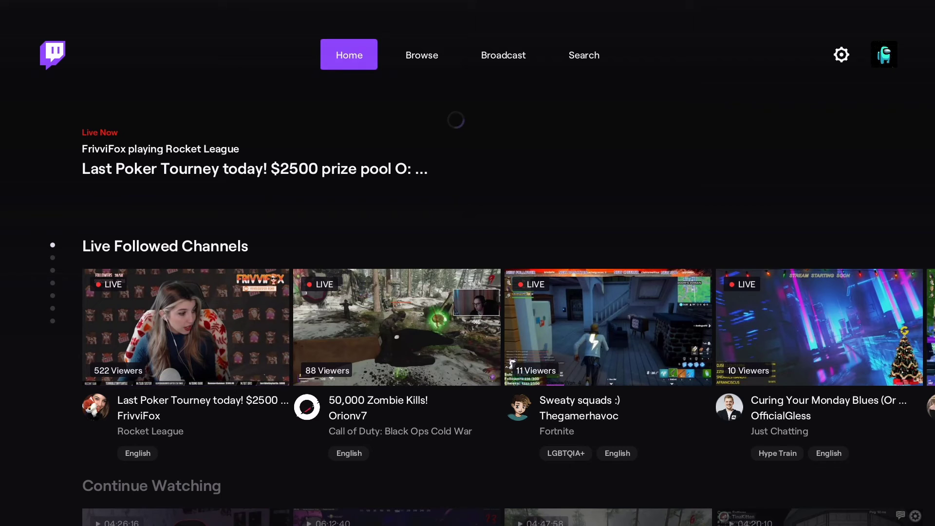
key("Right")
key("Right")
key("Right")
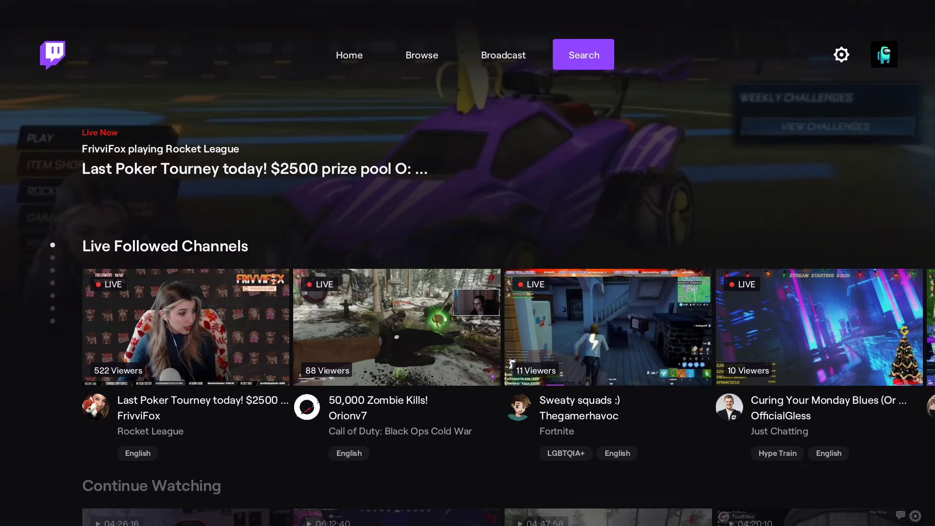
key("Left")
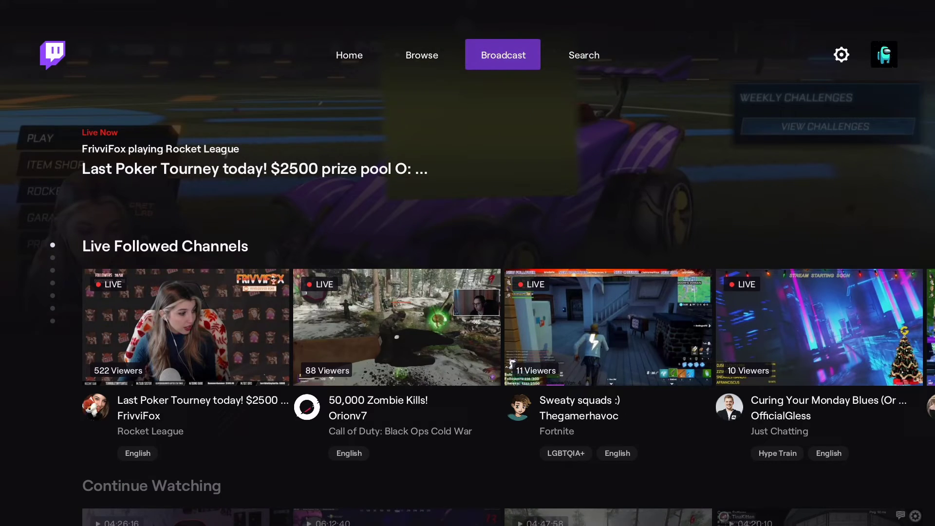
key("Return")
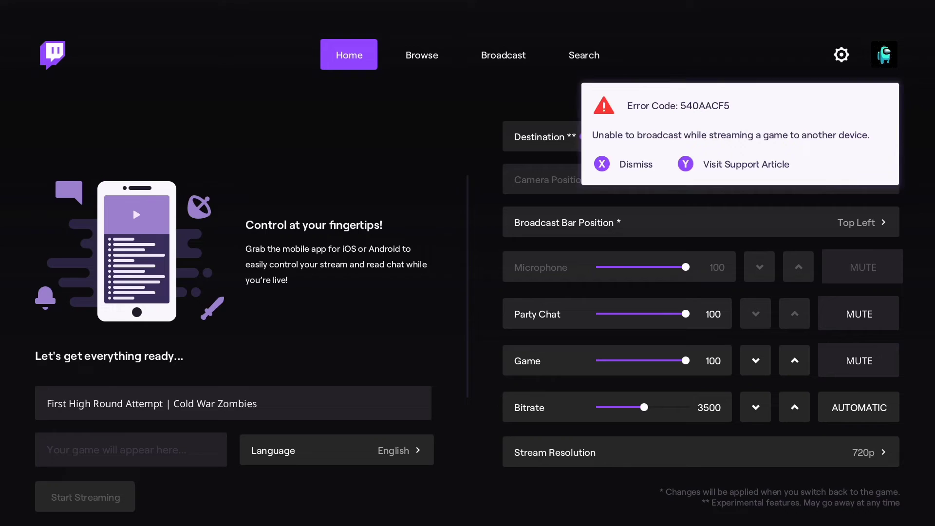
- Dismiss the broadcast error and run the AUTOMATIC bitrate Broadcast Quality Test
key("Escape")
key("Down")
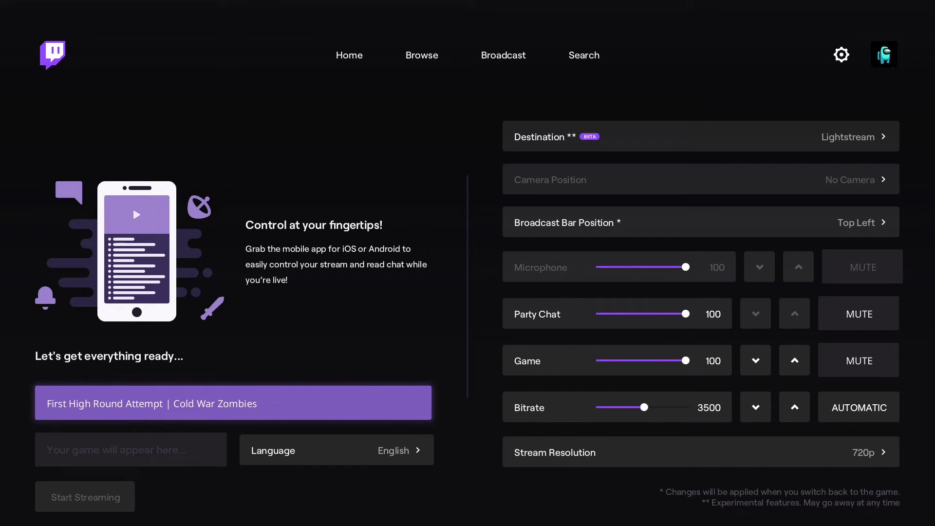
key("Right")
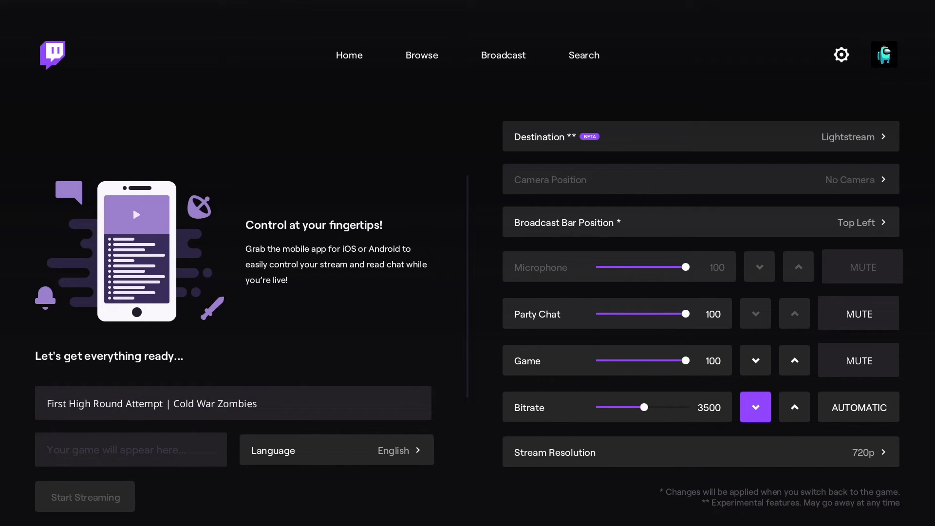
key("Right")
key("Right")
key("Return")
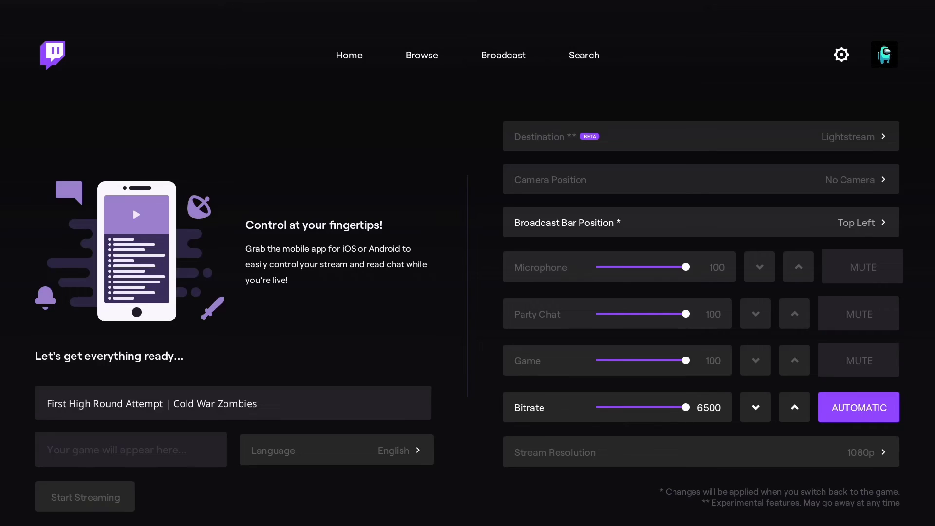
- Set the Twitch stream resolution to 720p
left_click(795, 407)
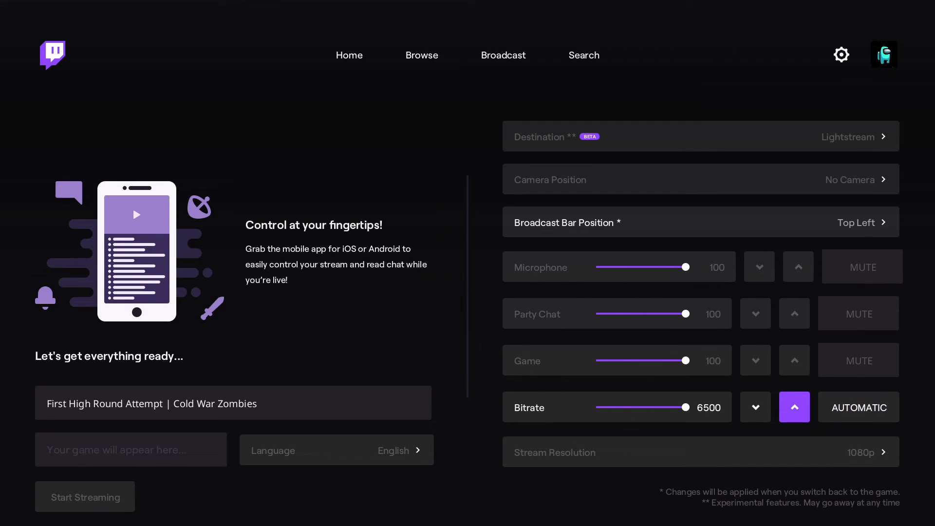
key("Up")
key("Down")
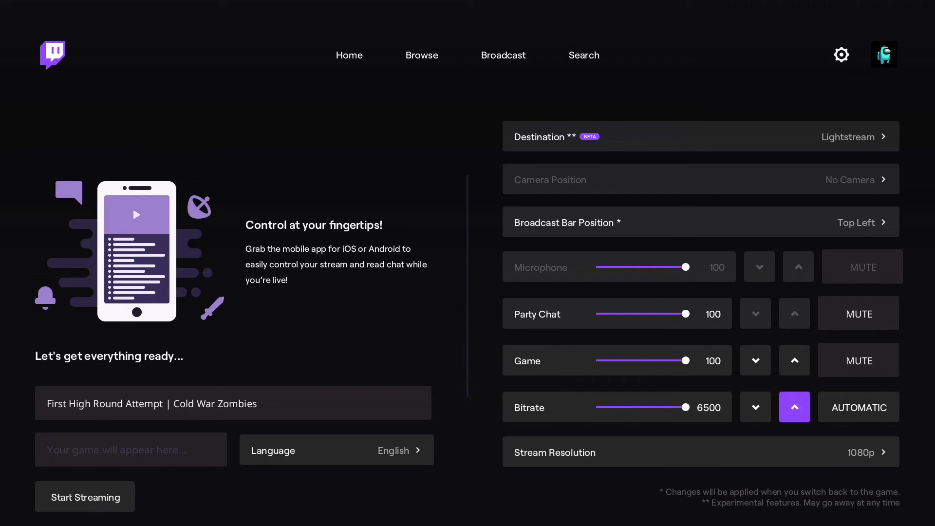
key("Down")
key("Return")
key("Down")
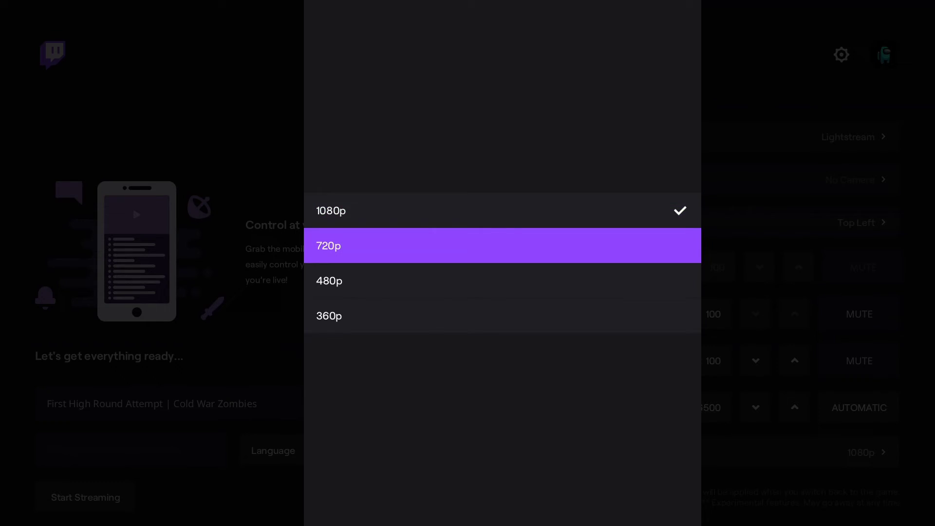
key("Return")
- Switch the broadcast destination to Twitch, then back to Lightstream (Subscription Required)
key("Up")
key("Up")
key("Up")
key("Up")
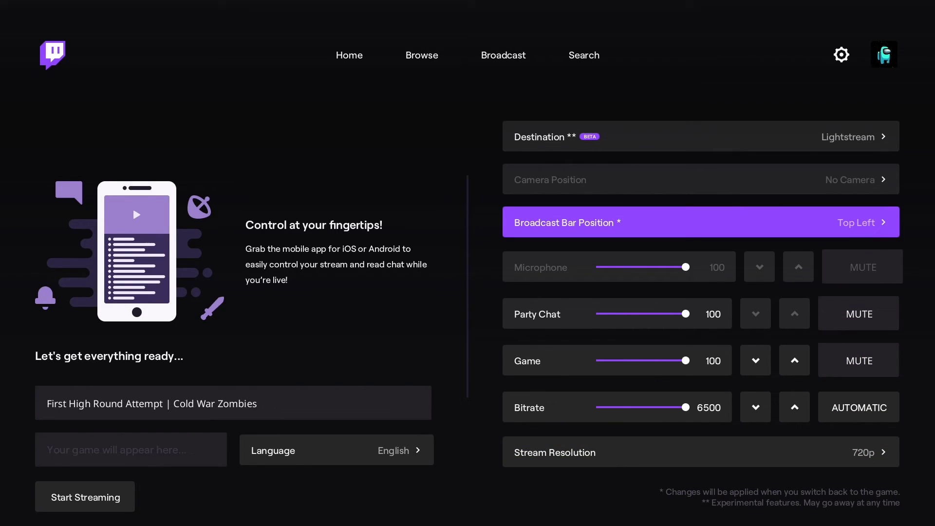
key("Up")
key("Up")
key("Down")
key("Right")
key("Up")
key("Up")
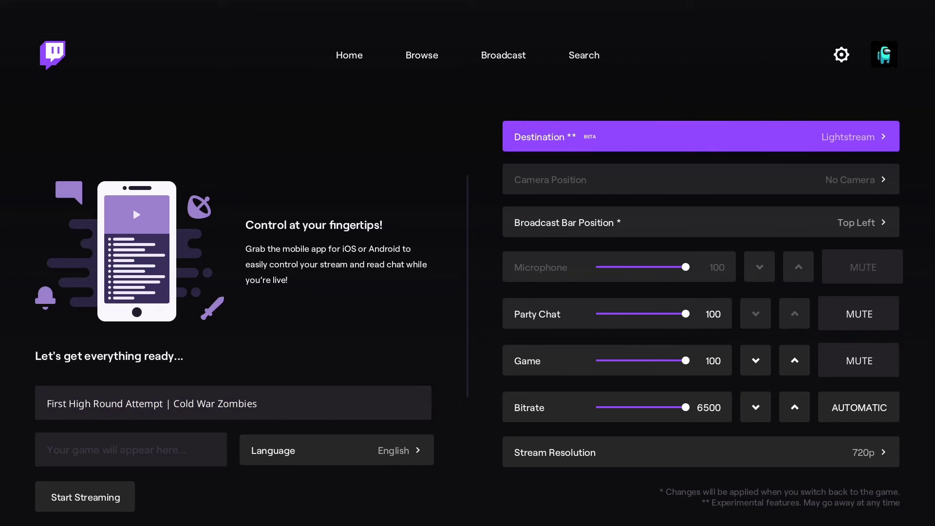
key("Return")
key("Up")
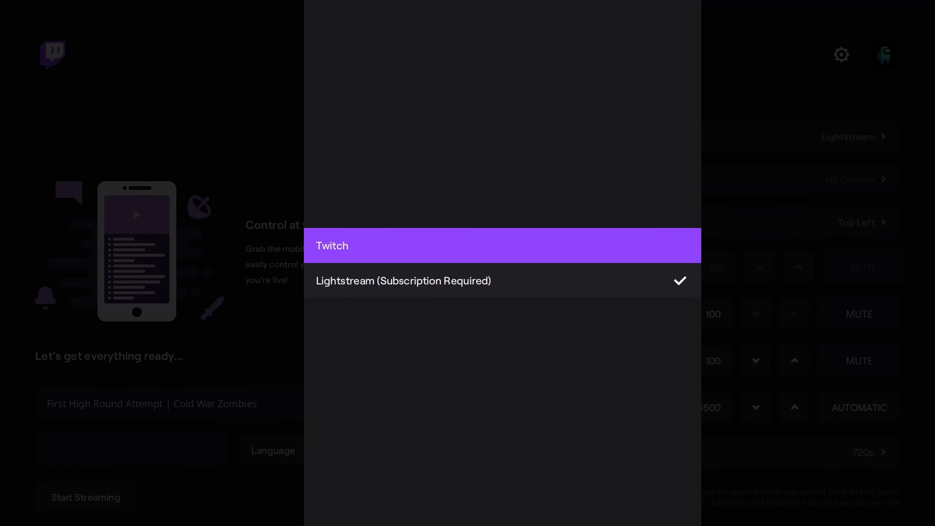
key("Return")
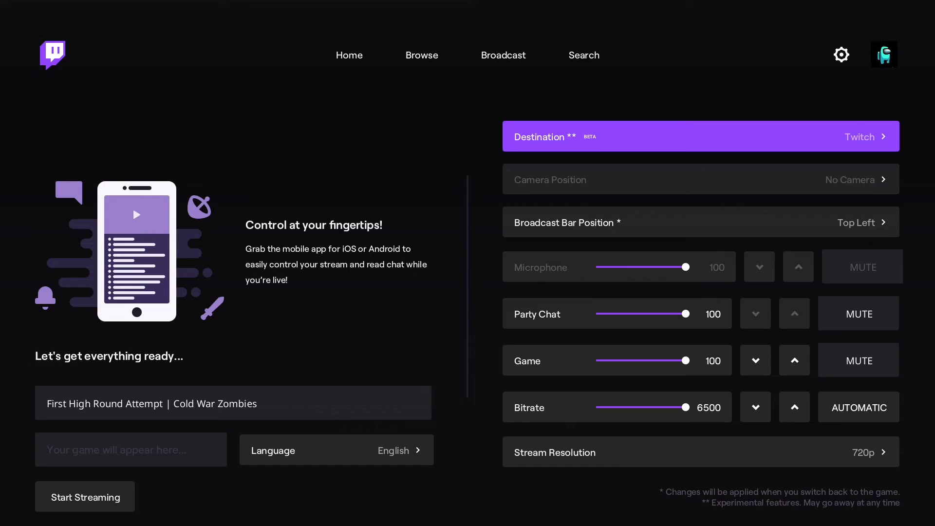
key("Return")
key("Down")
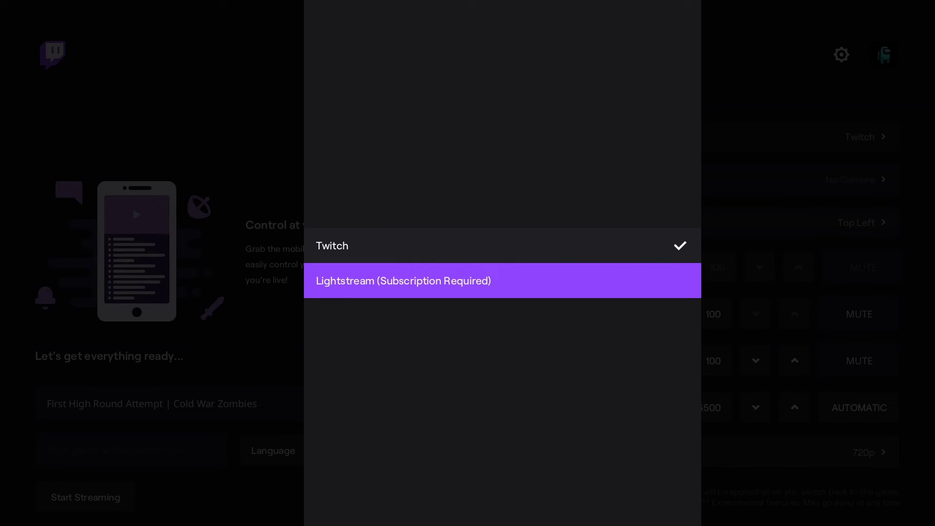
key("Return")
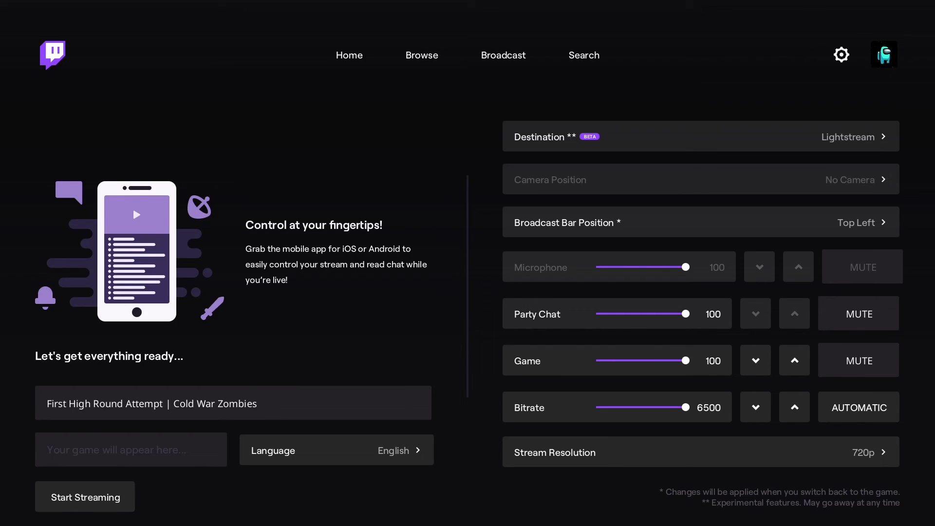
- Navigate the broadcast settings back up to the Twitch app's Home section
key("Down")
key("Down")
key("Down")
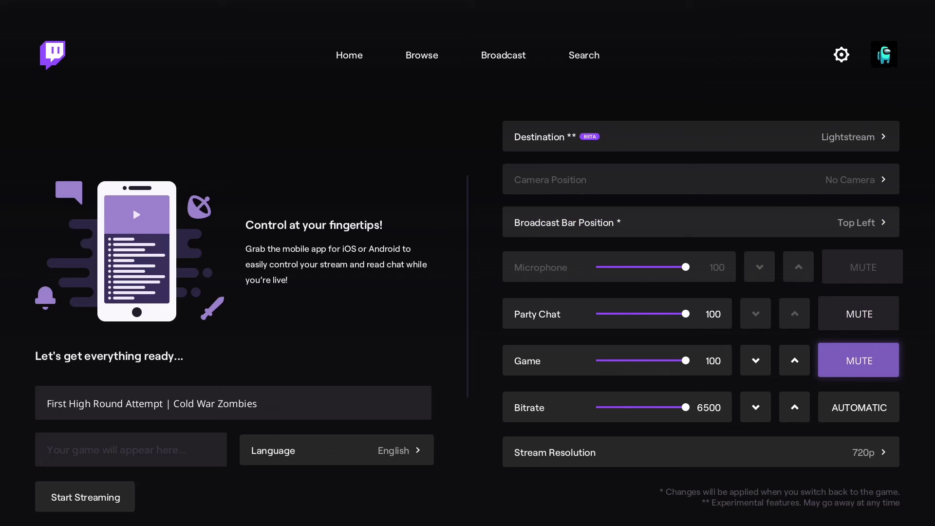
key("Down")
key("Down")
key("Down")
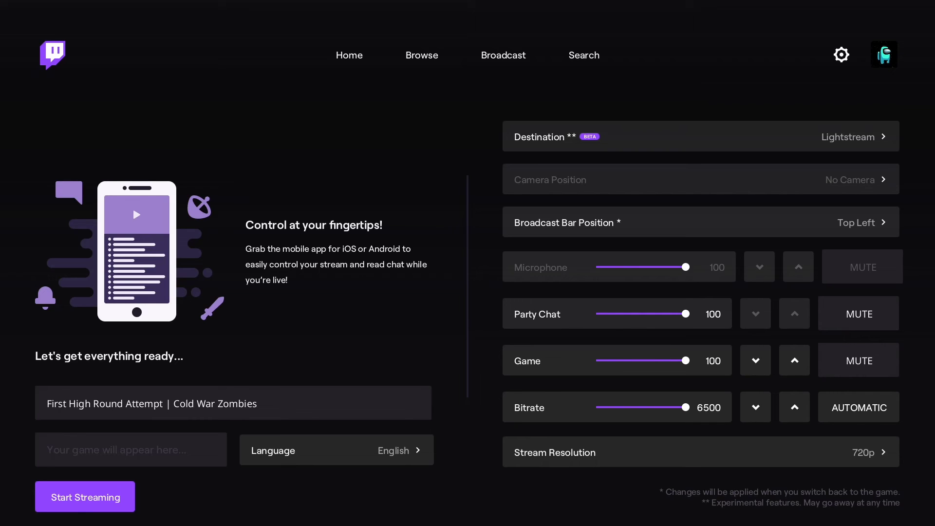
key("Up")
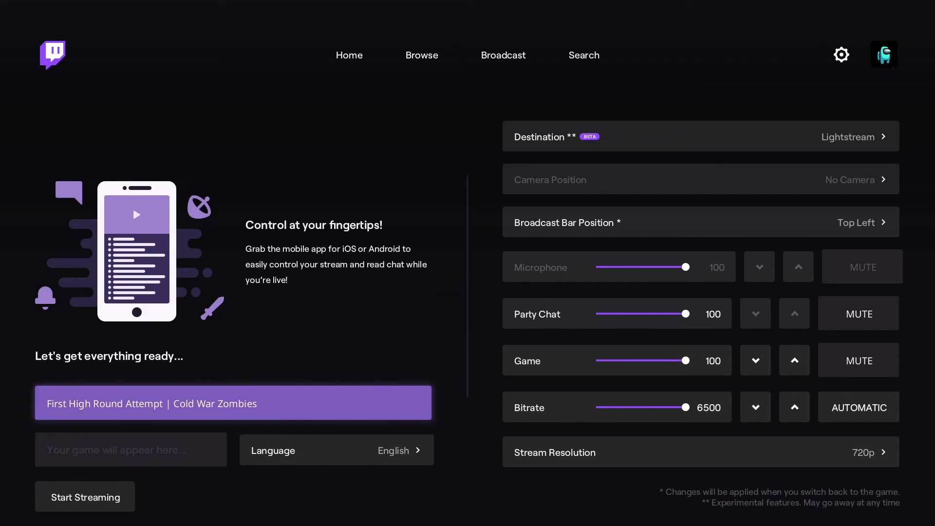
key("Up")
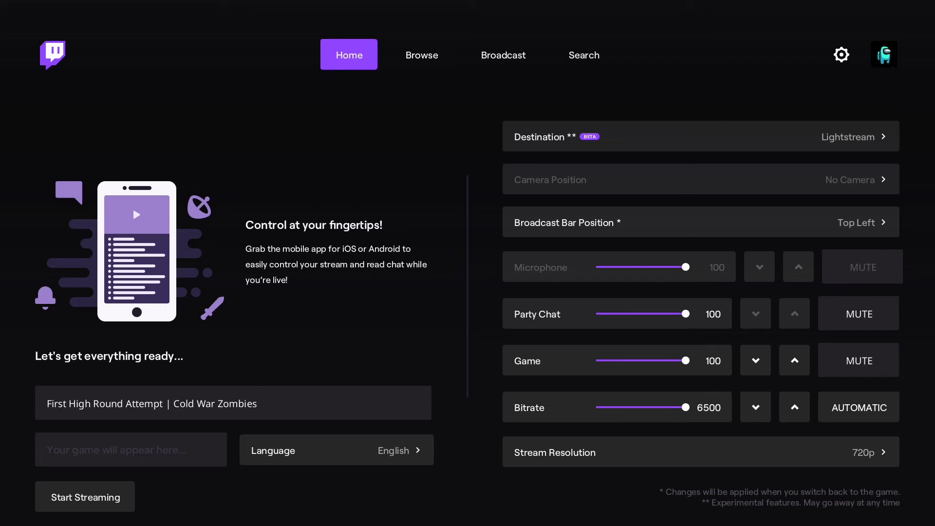
- Check the console guide, then stop streaming the Xbox to the PC
key("super")
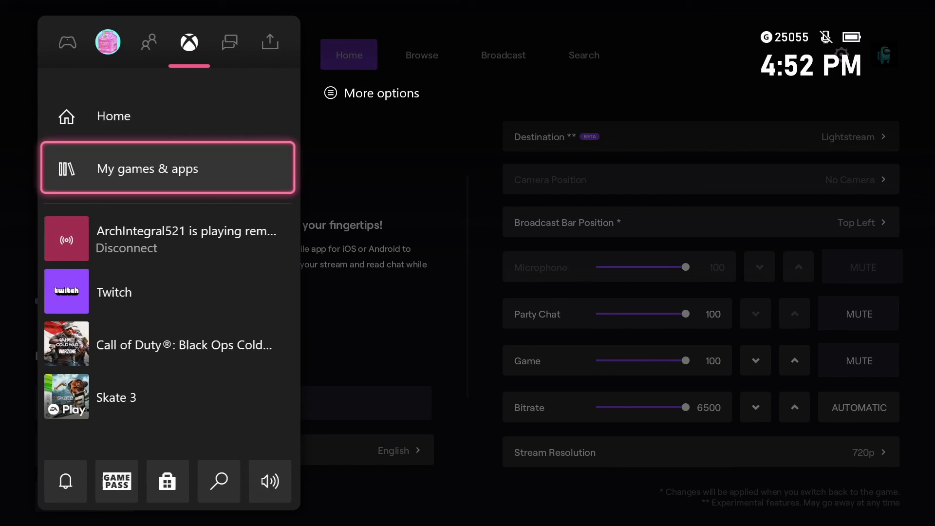
key("Down")
key("Down")
key("Down")
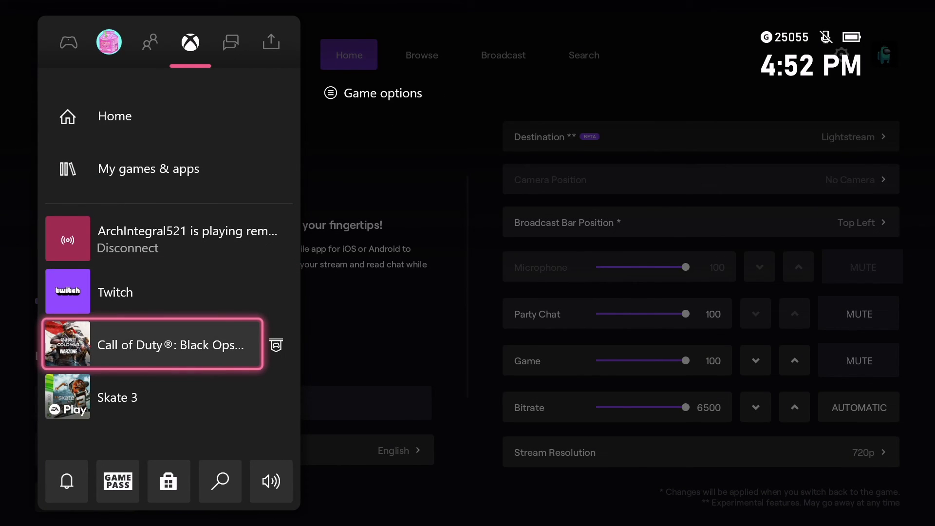
key("Escape")
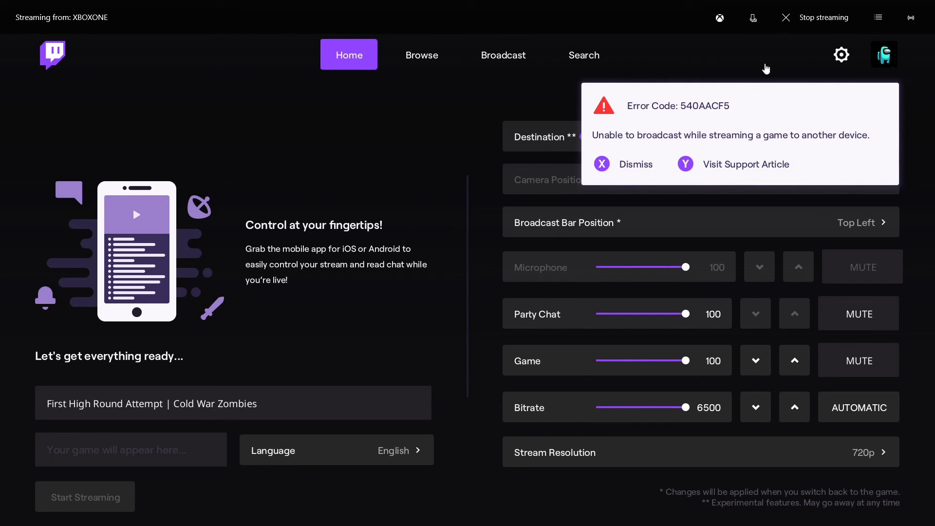
left_click(775, 23)
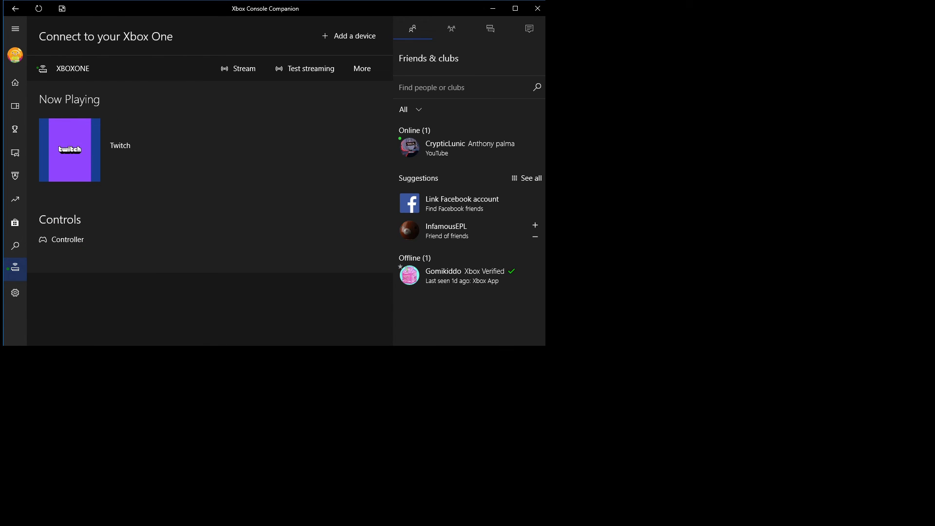